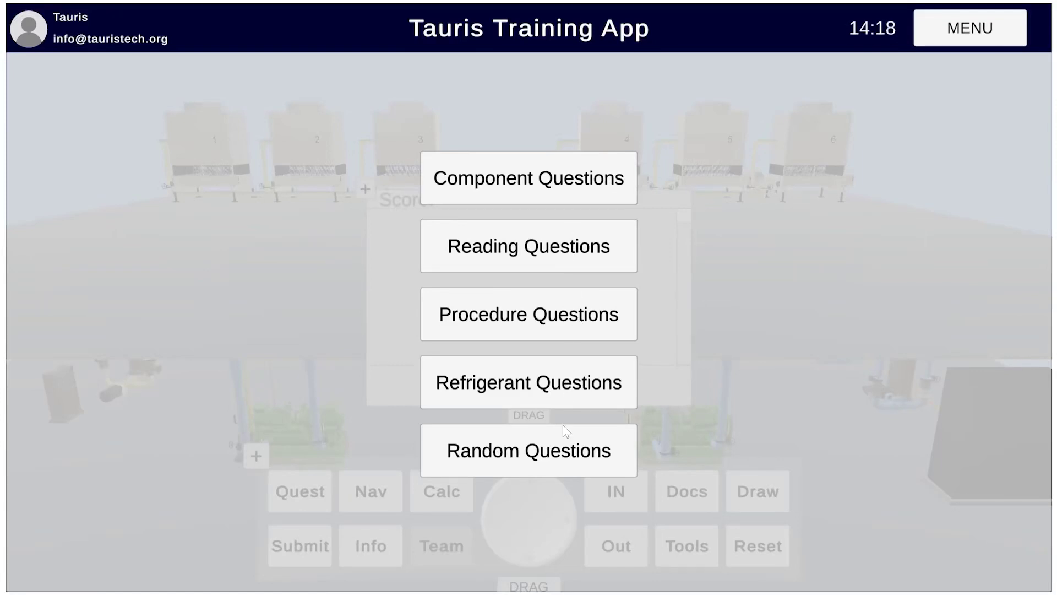
Step: Start the Component Questions set
{"action": "left_click", "coordinate": [534, 183]}
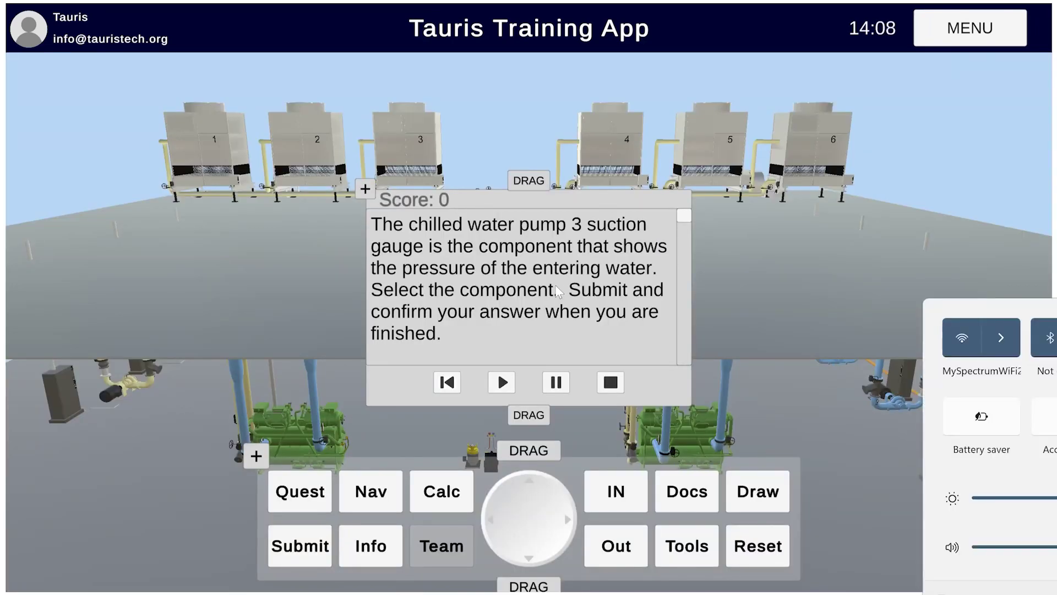
{"action": "left_click", "coordinate": [559, 286]}
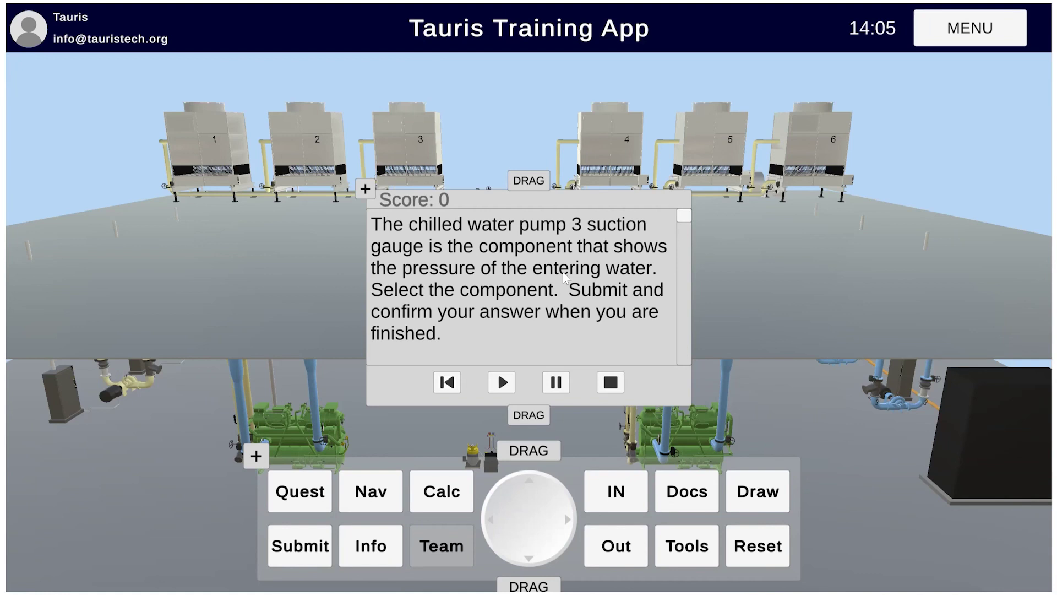
{"action": "left_click", "coordinate": [380, 492]}
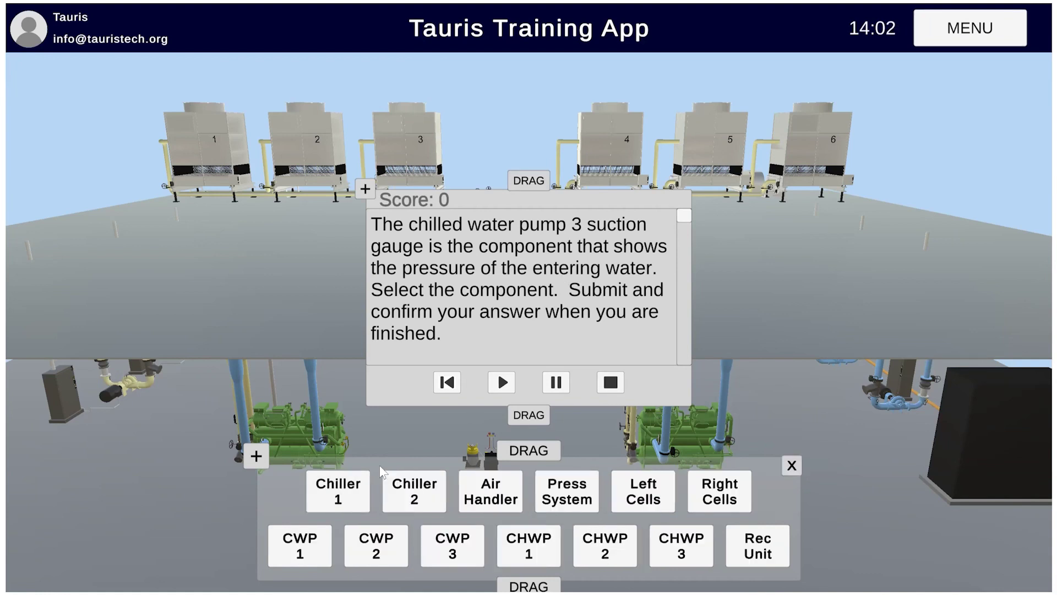
{"action": "left_click", "coordinate": [459, 549]}
{"action": "left_click", "coordinate": [680, 545]}
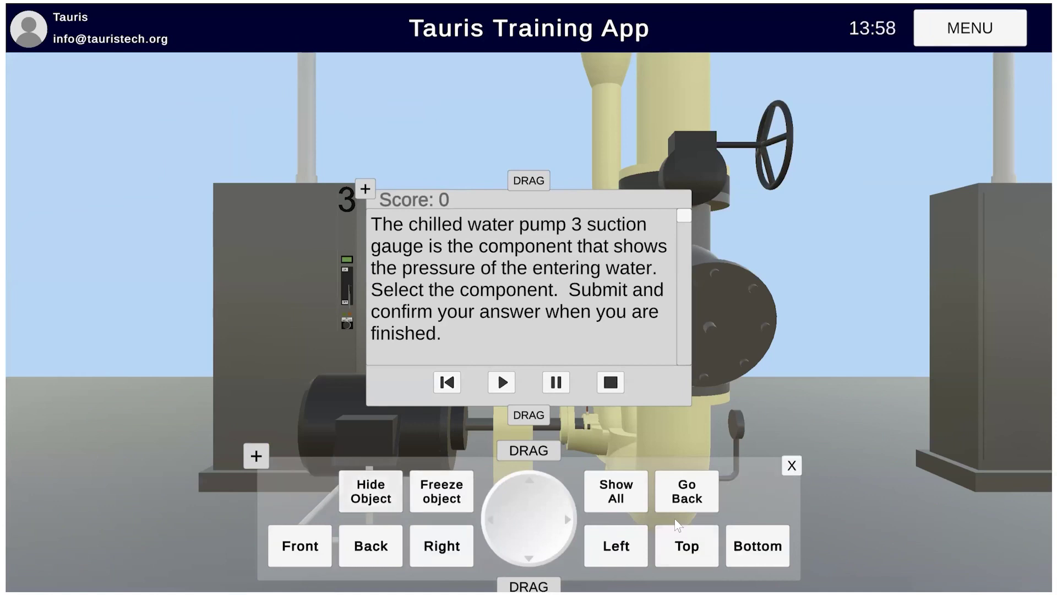
{"action": "left_click", "coordinate": [687, 491]}
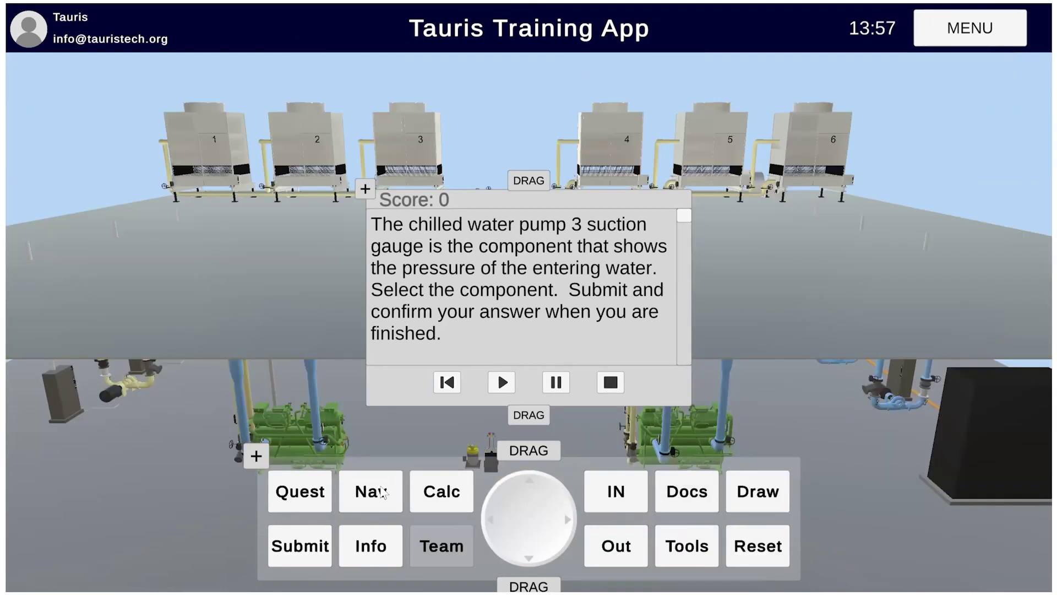
Step: Go to chilled water pump 3 (CHWP 3) and move the question and control panels clear of the equipment
{"action": "left_click", "coordinate": [380, 492]}
{"action": "left_click", "coordinate": [681, 545]}
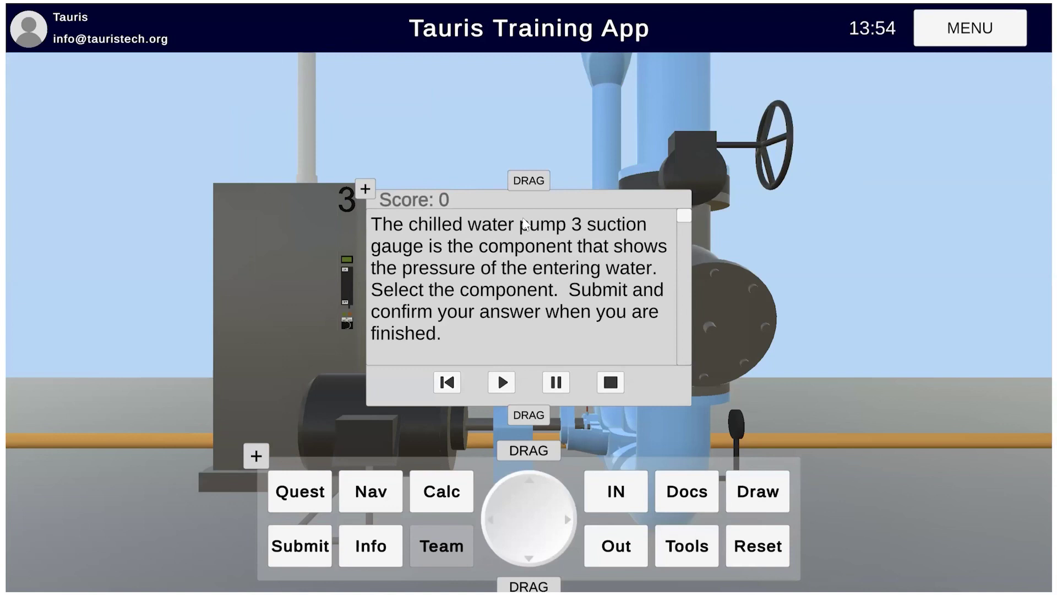
{"action": "left_click_drag", "start_coordinate": [529, 180], "coordinate": [848, 127]}
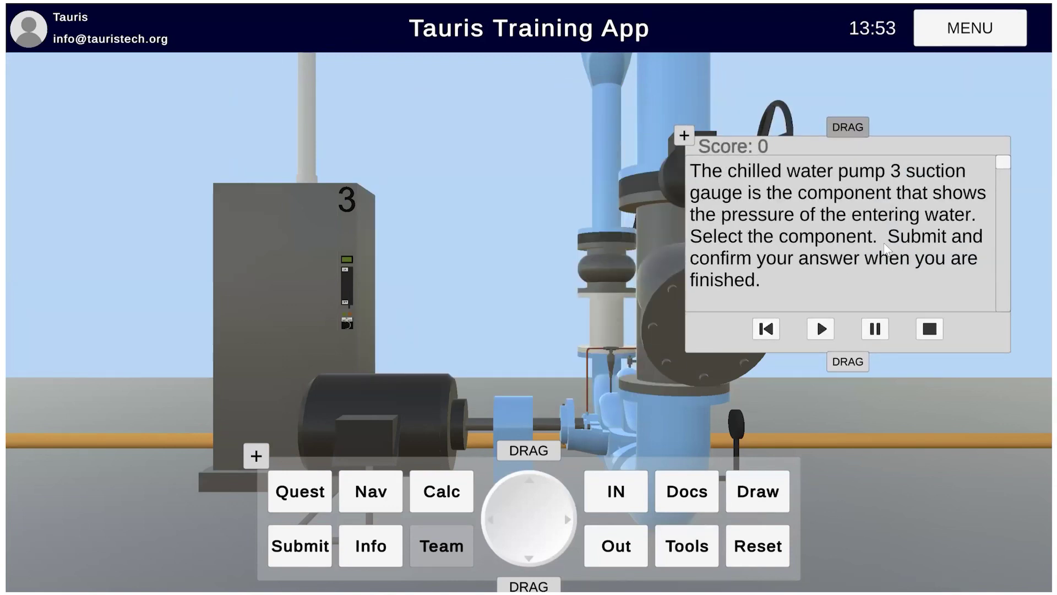
{"action": "left_click_drag", "start_coordinate": [886, 246], "coordinate": [918, 242]}
{"action": "left_click_drag", "start_coordinate": [544, 447], "coordinate": [745, 515]}
{"action": "left_click_drag", "start_coordinate": [782, 279], "coordinate": [207, 555]}
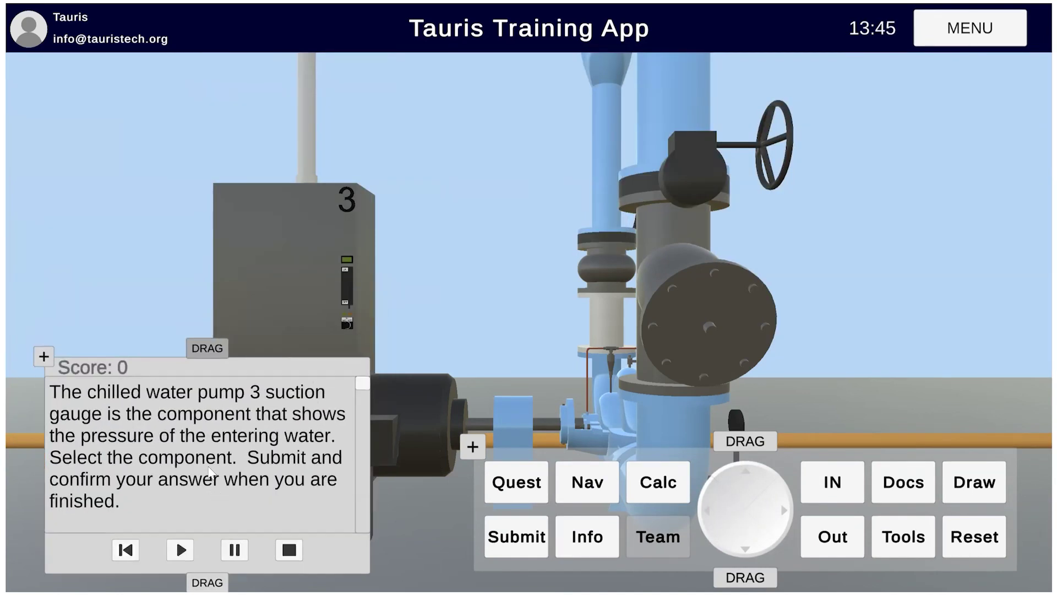
{"action": "left_click_drag", "start_coordinate": [758, 445], "coordinate": [785, 67]}
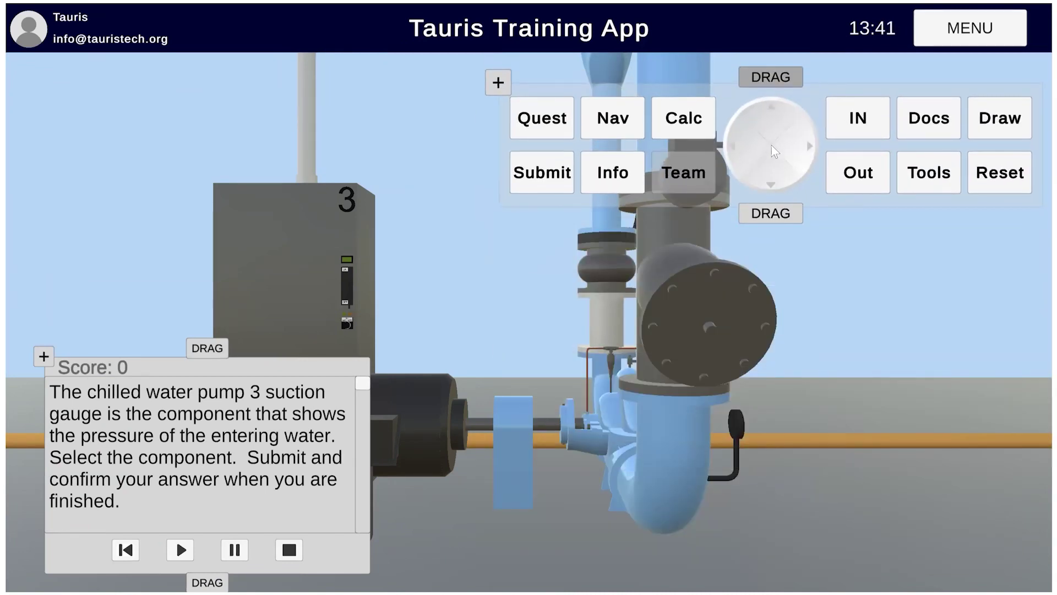
{"action": "left_click_drag", "start_coordinate": [771, 214], "coordinate": [765, 448]}
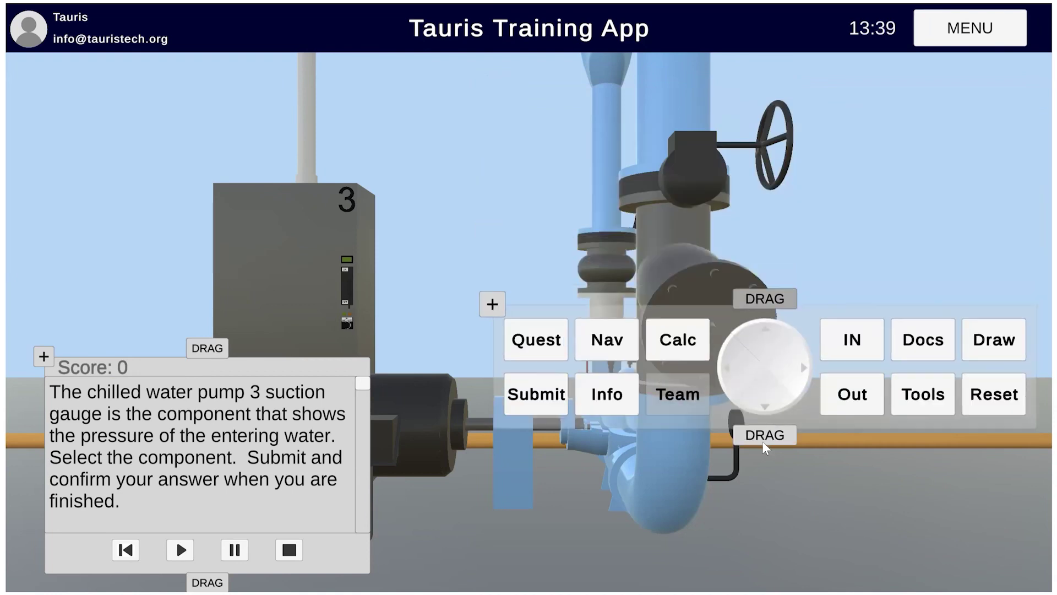
{"action": "left_click_drag", "start_coordinate": [228, 351], "coordinate": [869, 209]}
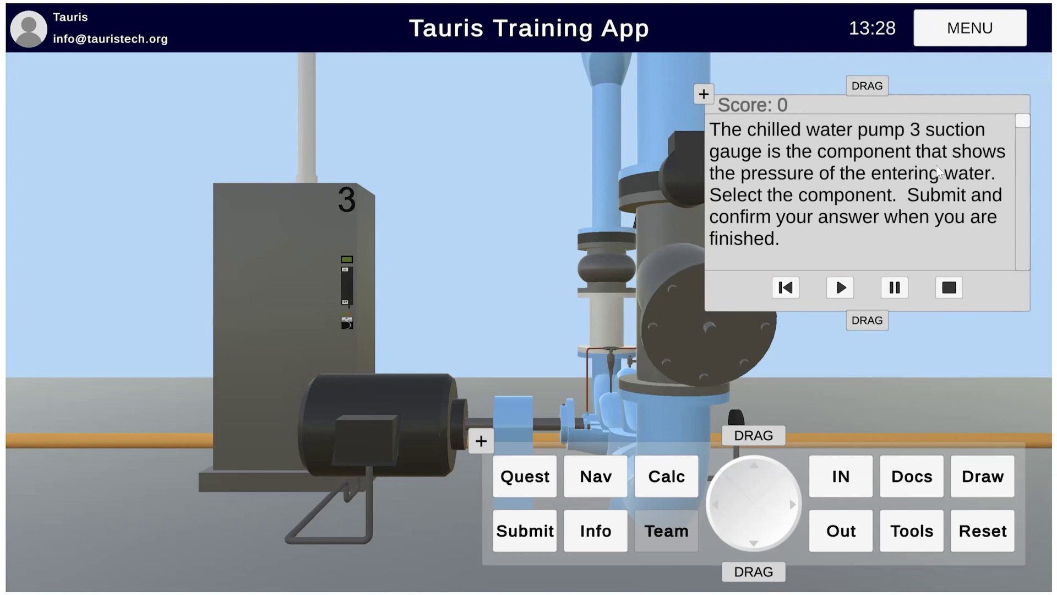
Step: Shrink the question and control panels and place the question panel over the pump motor, away from the piping
{"action": "key", "text": "Up"}
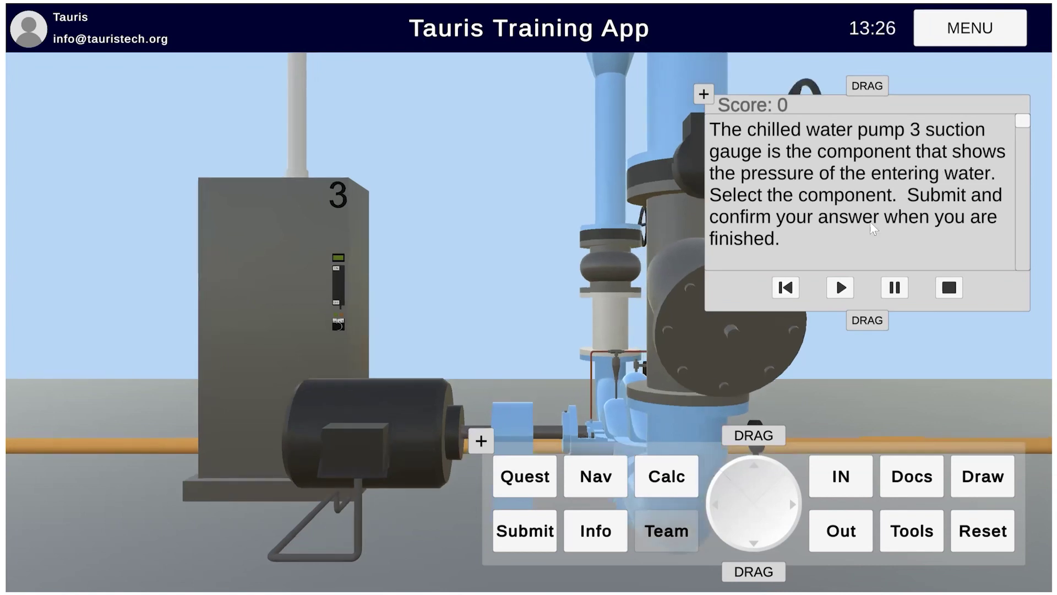
{"action": "key", "text": "Left"}
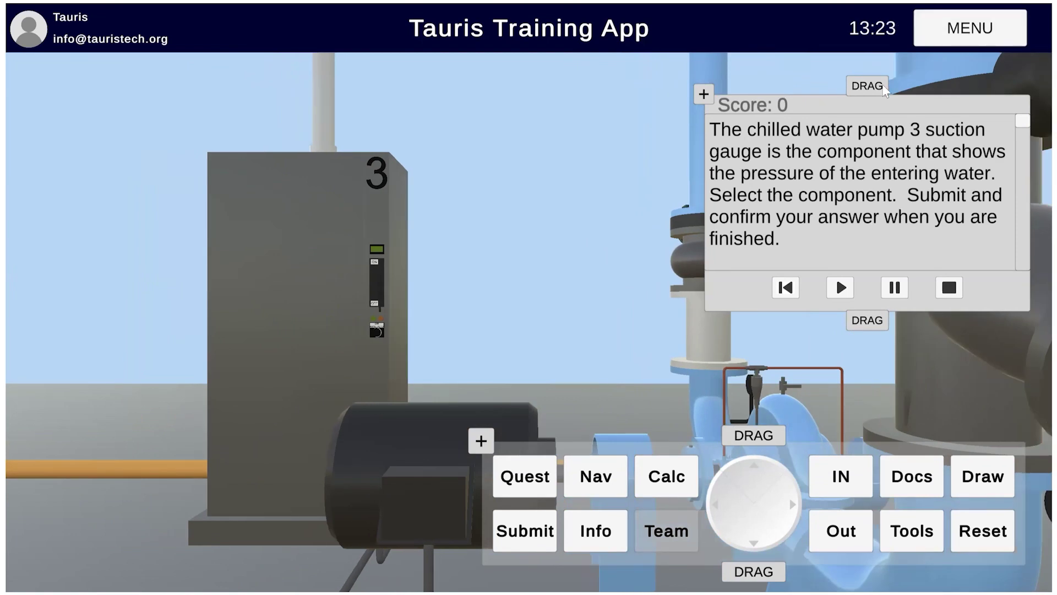
{"action": "left_click", "coordinate": [533, 494]}
{"action": "left_click", "coordinate": [533, 495]}
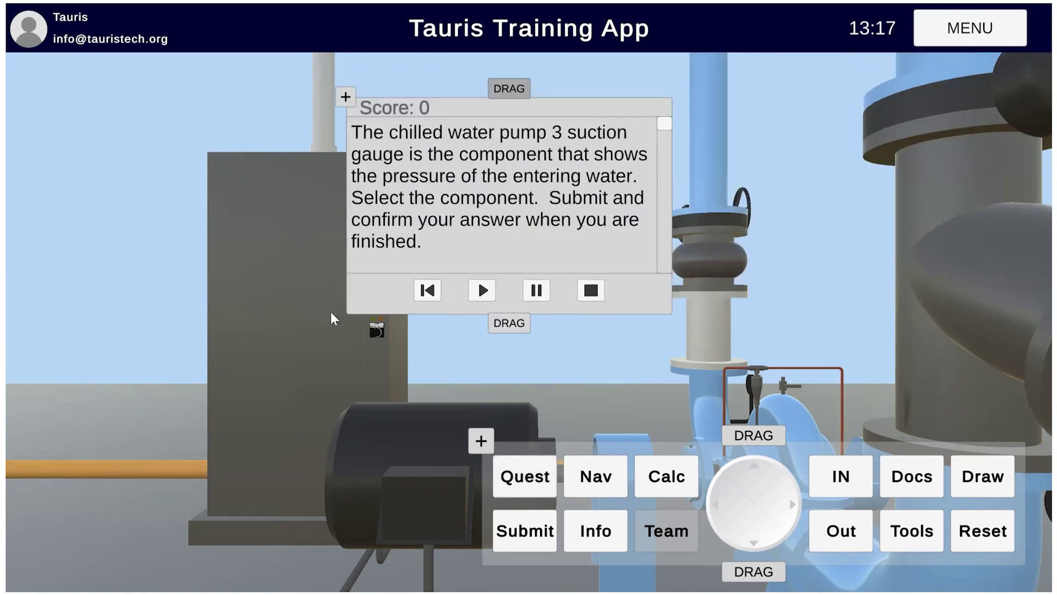
{"action": "left_click_drag", "start_coordinate": [153, 426], "coordinate": [127, 235]}
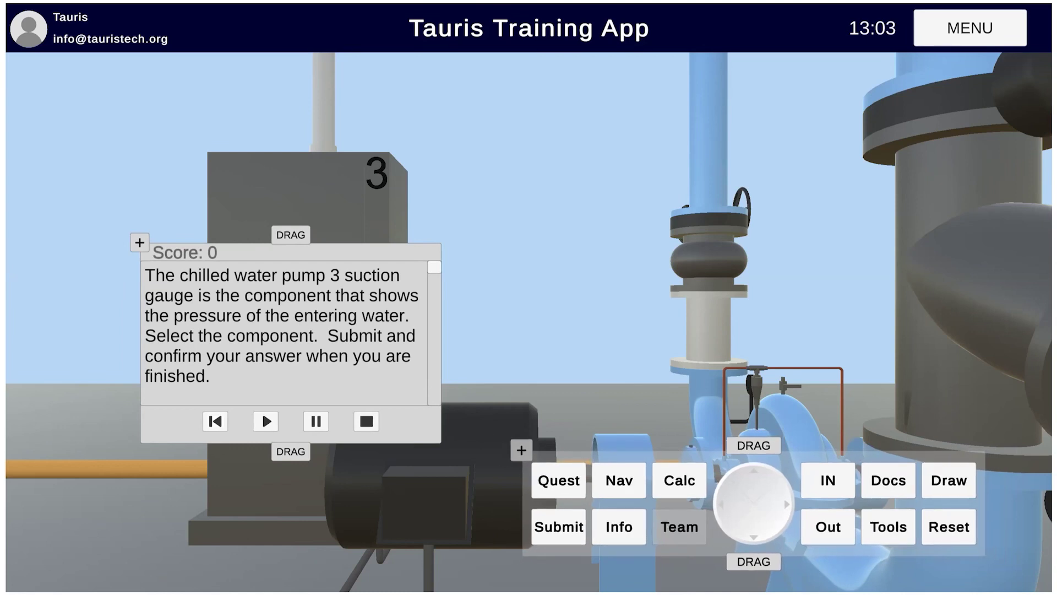
{"action": "left_click_drag", "start_coordinate": [306, 237], "coordinate": [327, 141]}
{"action": "left_click_drag", "start_coordinate": [483, 308], "coordinate": [846, 273]}
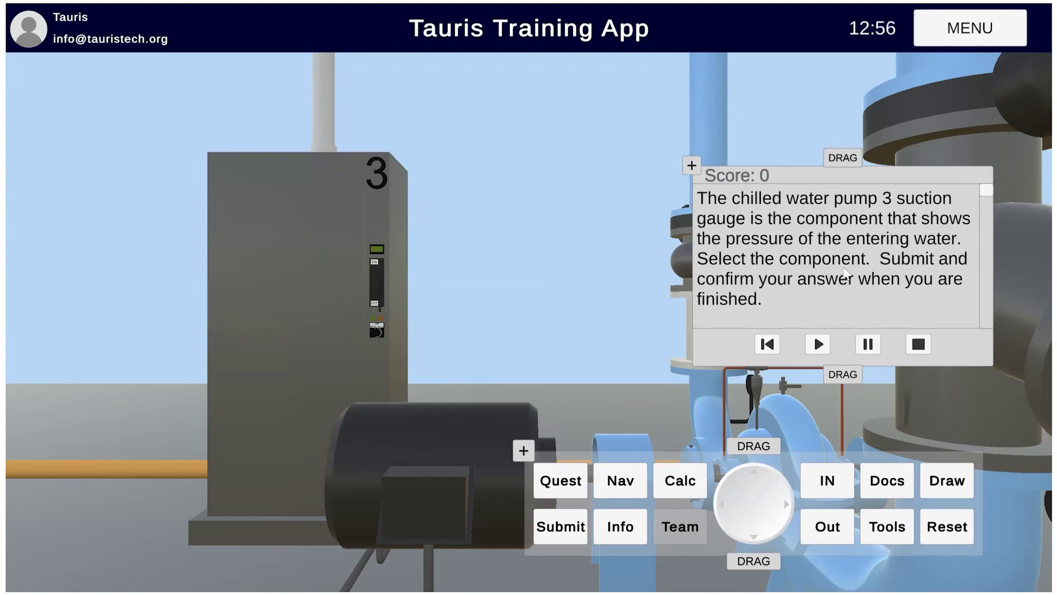
{"action": "left_click_drag", "start_coordinate": [838, 160], "coordinate": [254, 468]}
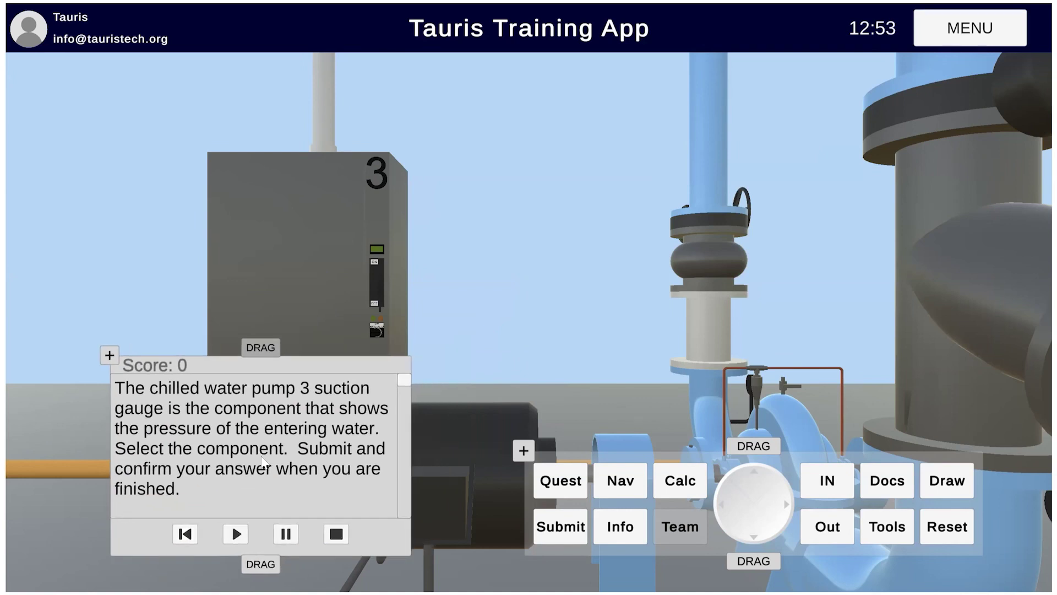
Step: Return to the plant overview and navigate to CHWP 3 again to restore its default view
{"action": "key", "text": "d"}
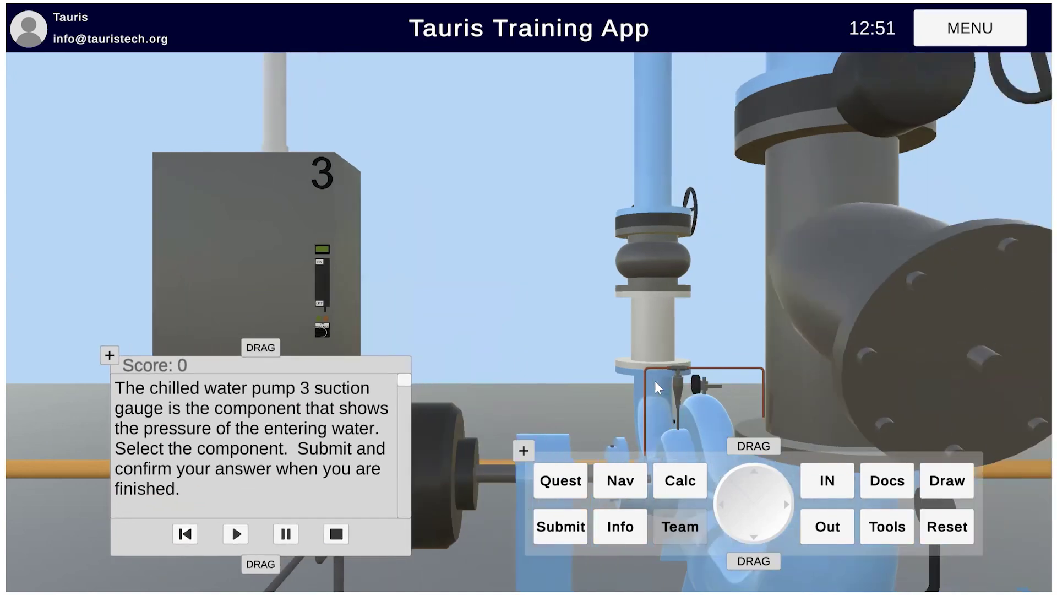
{"action": "key", "text": "d"}
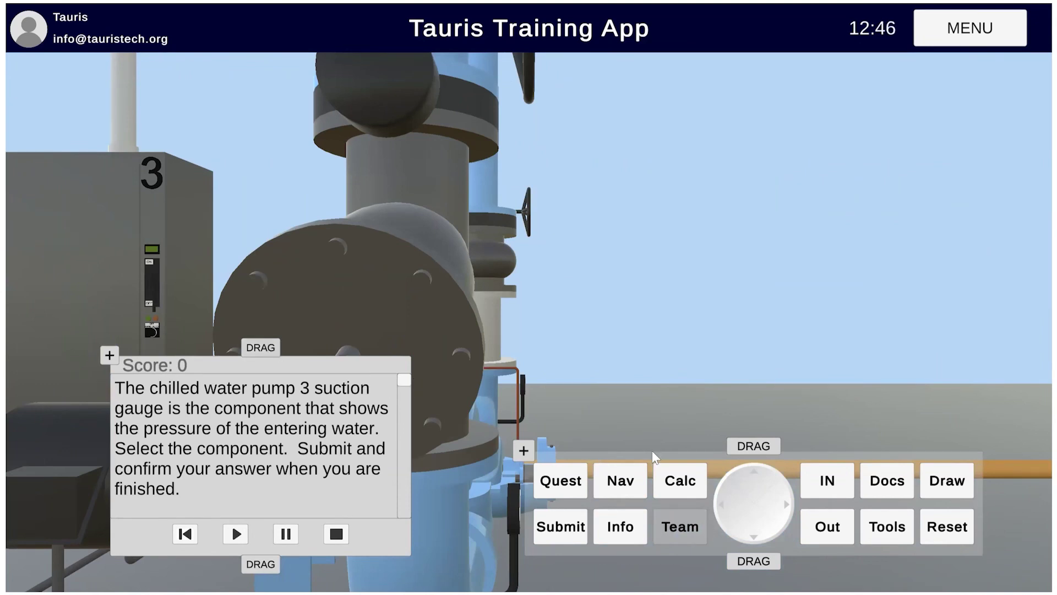
{"action": "left_click", "coordinate": [625, 483]}
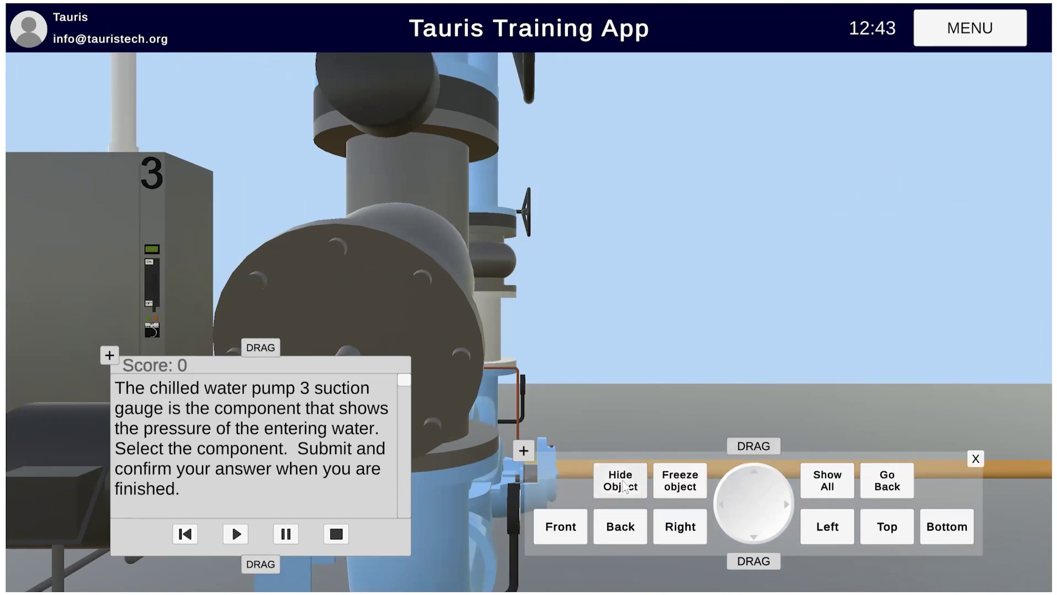
{"action": "left_click", "coordinate": [888, 481]}
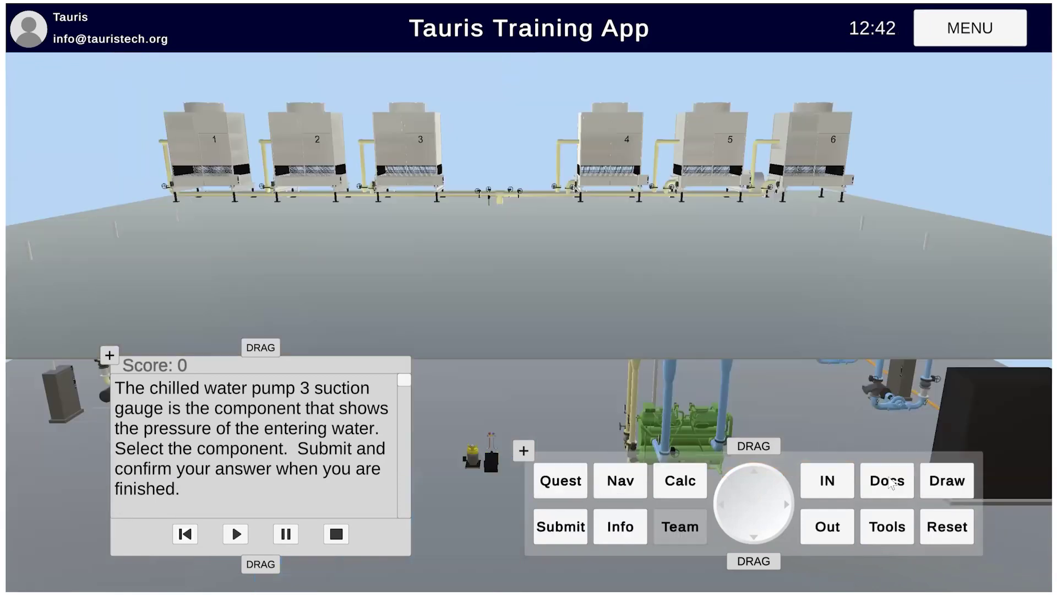
{"action": "left_click", "coordinate": [620, 480]}
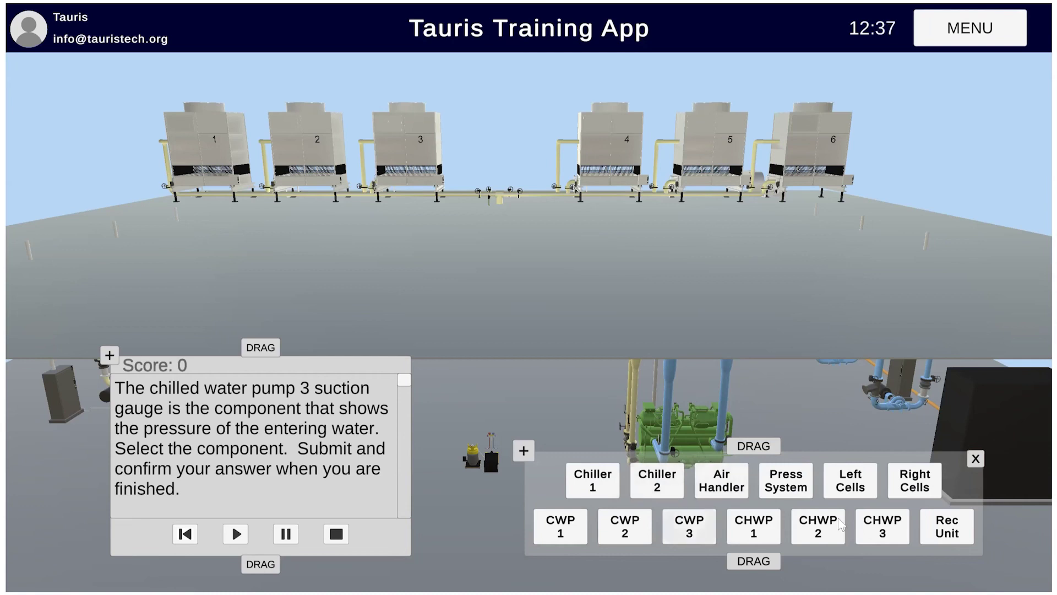
{"action": "left_click", "coordinate": [888, 532]}
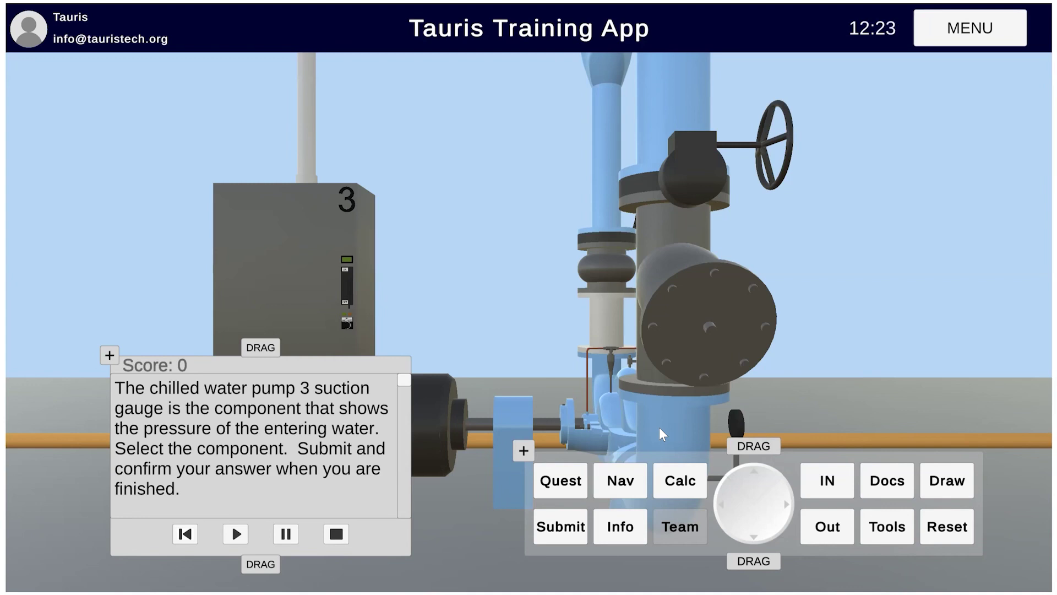
Step: Inspect chilled water pump 3 from the back, front, left and top, and finish on its right view
{"action": "left_click", "coordinate": [626, 488]}
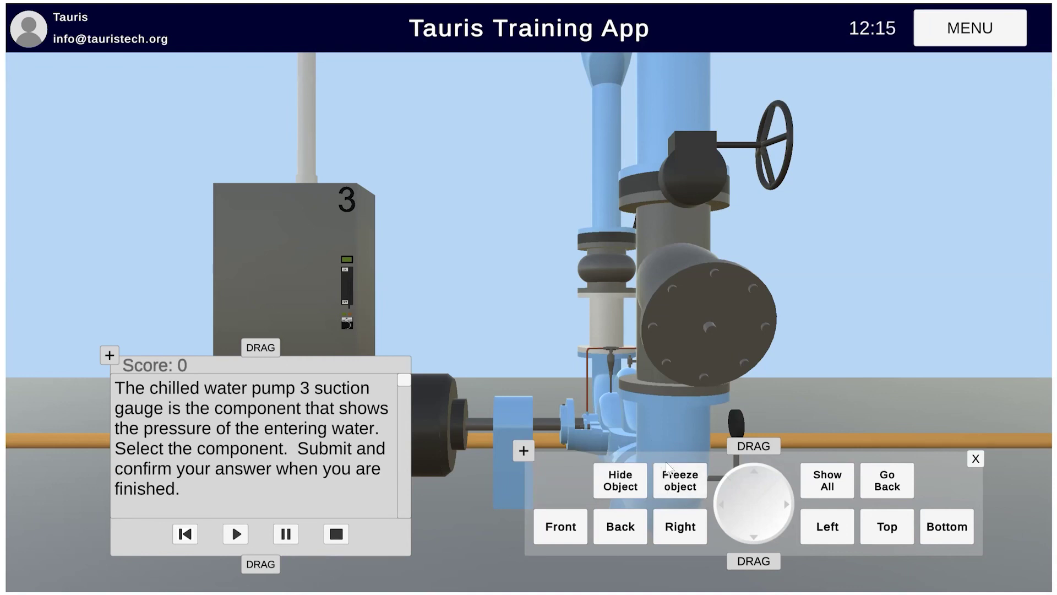
{"action": "left_click", "coordinate": [635, 530]}
{"action": "left_click", "coordinate": [583, 533]}
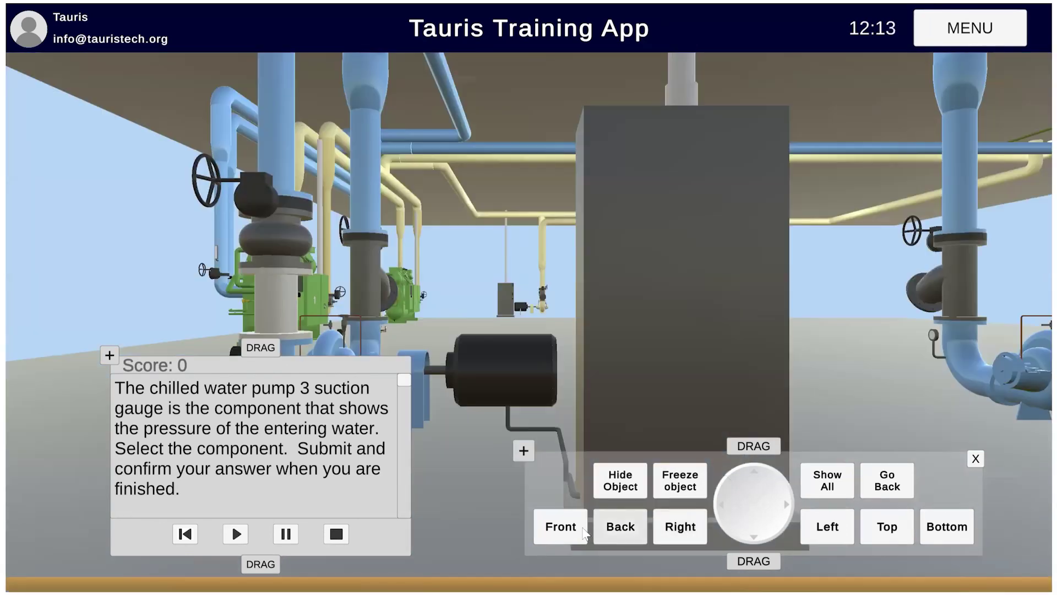
{"action": "left_click", "coordinate": [575, 533]}
{"action": "left_click", "coordinate": [820, 530]}
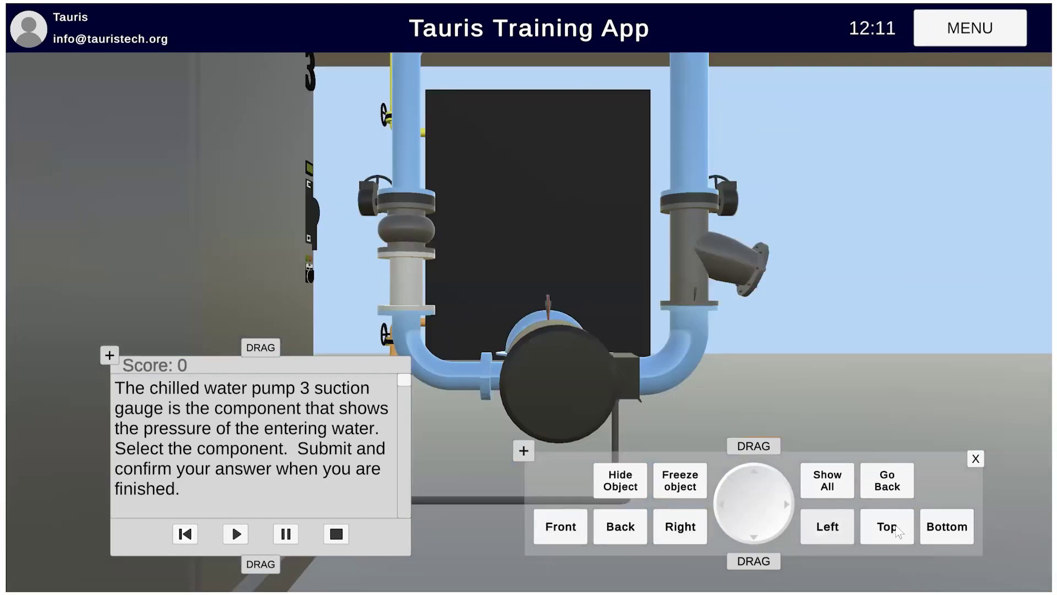
{"action": "left_click", "coordinate": [887, 528]}
{"action": "left_click", "coordinate": [638, 532]}
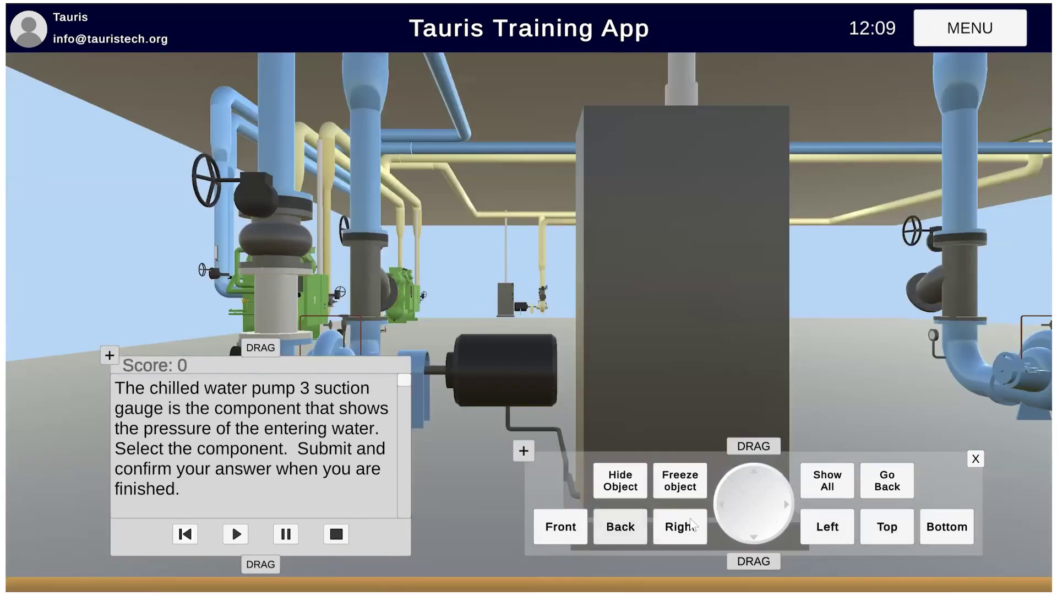
{"action": "left_click", "coordinate": [686, 529]}
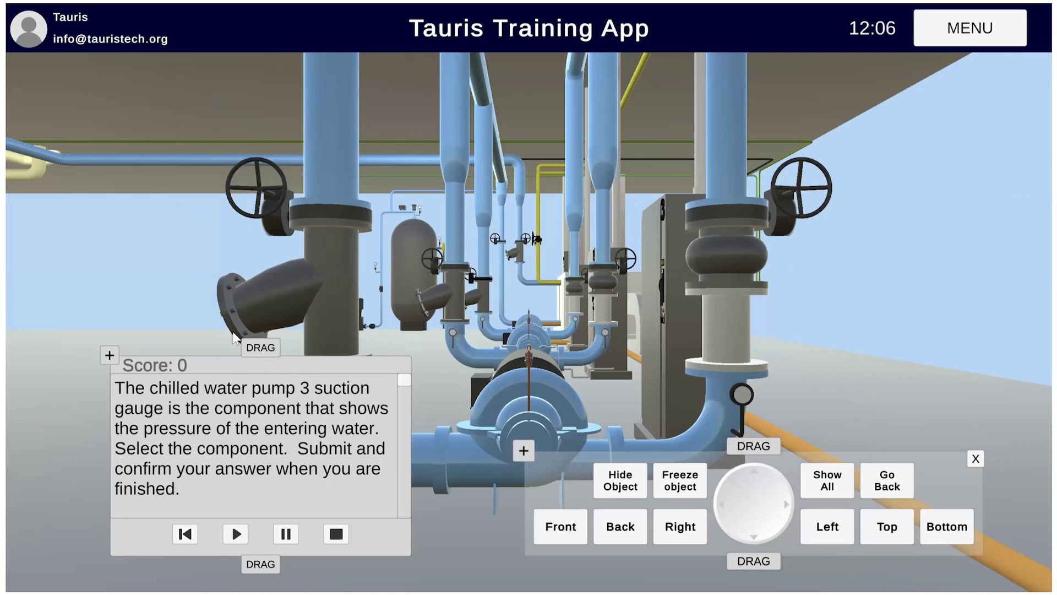
Step: Uncover the pipe behind the question panel, select the gauge on the strainer-side elbow and submit it as the confirmed answer
{"action": "left_click_drag", "start_coordinate": [272, 347], "coordinate": [836, 221]}
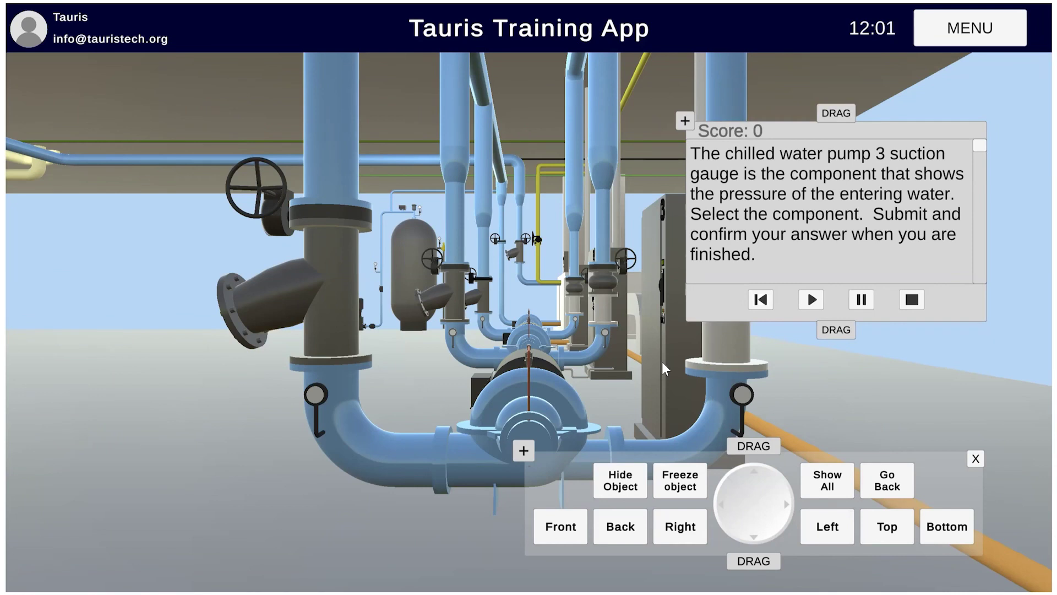
{"action": "left_click", "coordinate": [318, 401]}
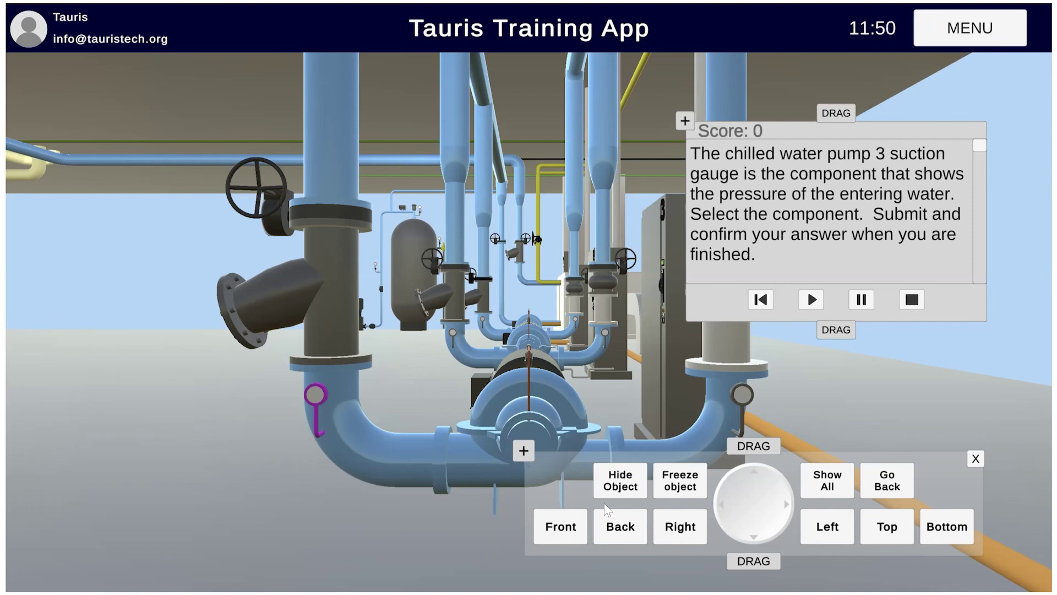
{"action": "left_click", "coordinate": [975, 458]}
{"action": "left_click", "coordinate": [565, 528]}
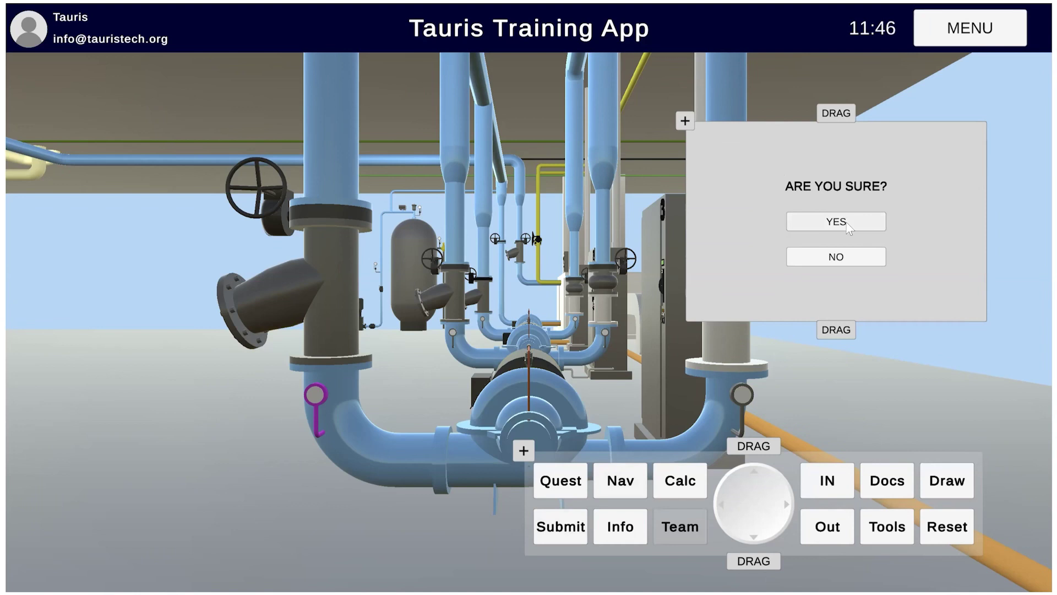
{"action": "left_click", "coordinate": [845, 225]}
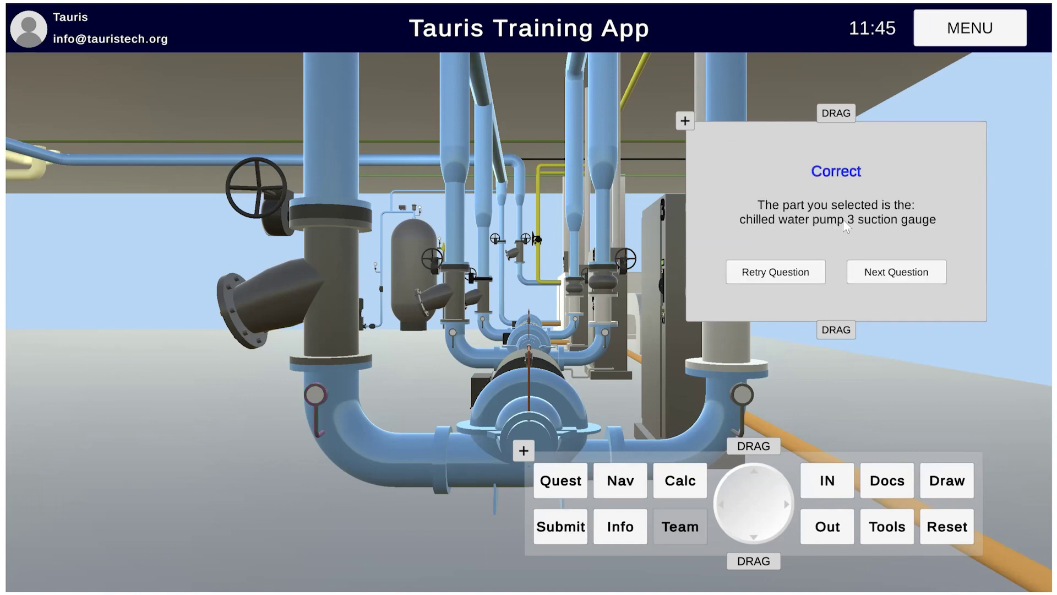
Step: Retry the question with the gauge on the pump's opposite, discharge-side elbow and submit it as the confirmed answer
{"action": "left_click", "coordinate": [796, 275]}
{"action": "left_click", "coordinate": [745, 394]}
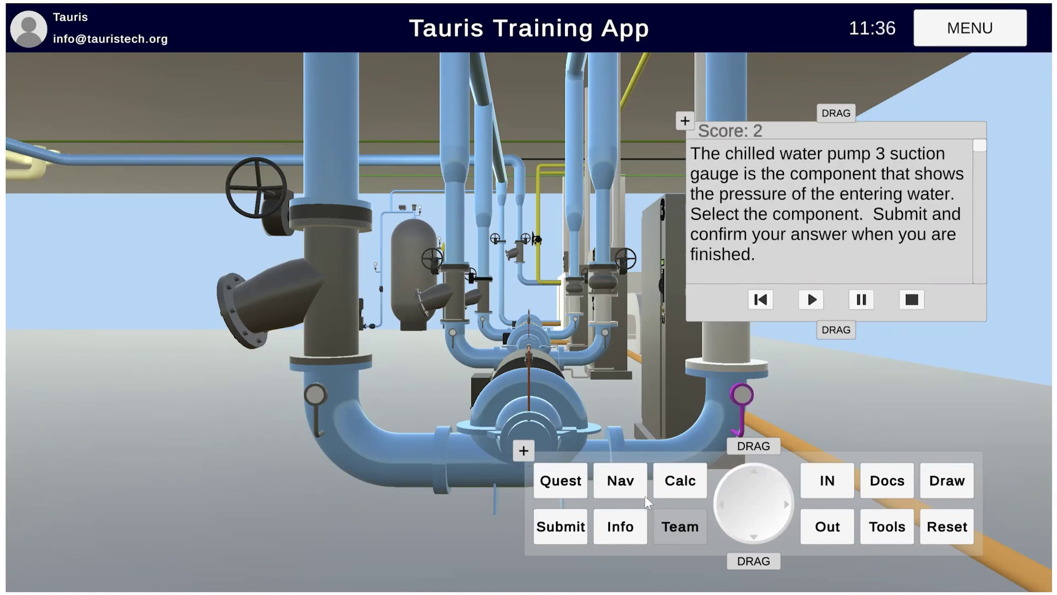
{"action": "left_click", "coordinate": [577, 526]}
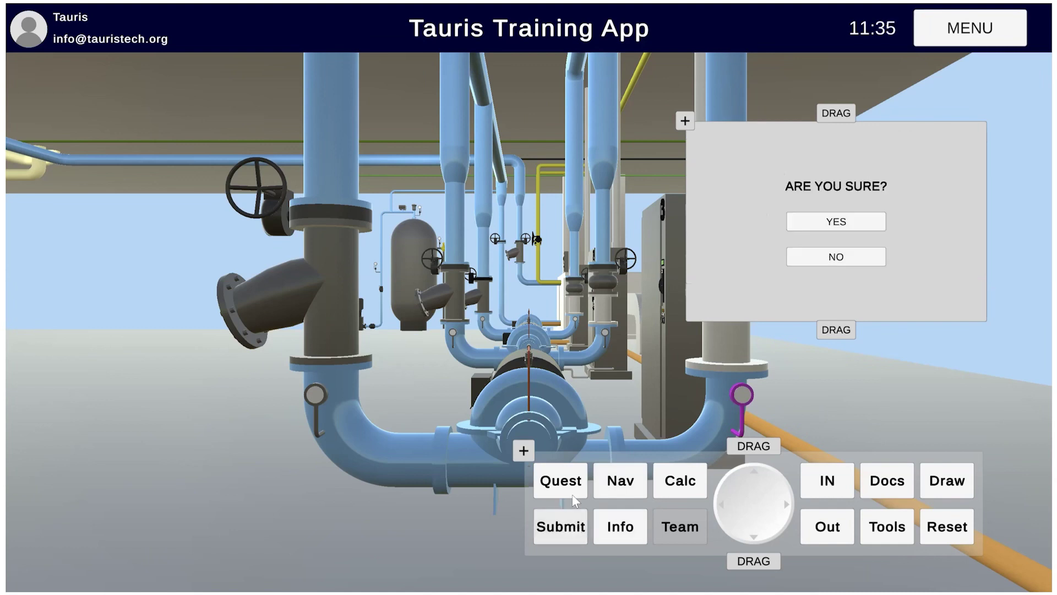
{"action": "left_click", "coordinate": [836, 223]}
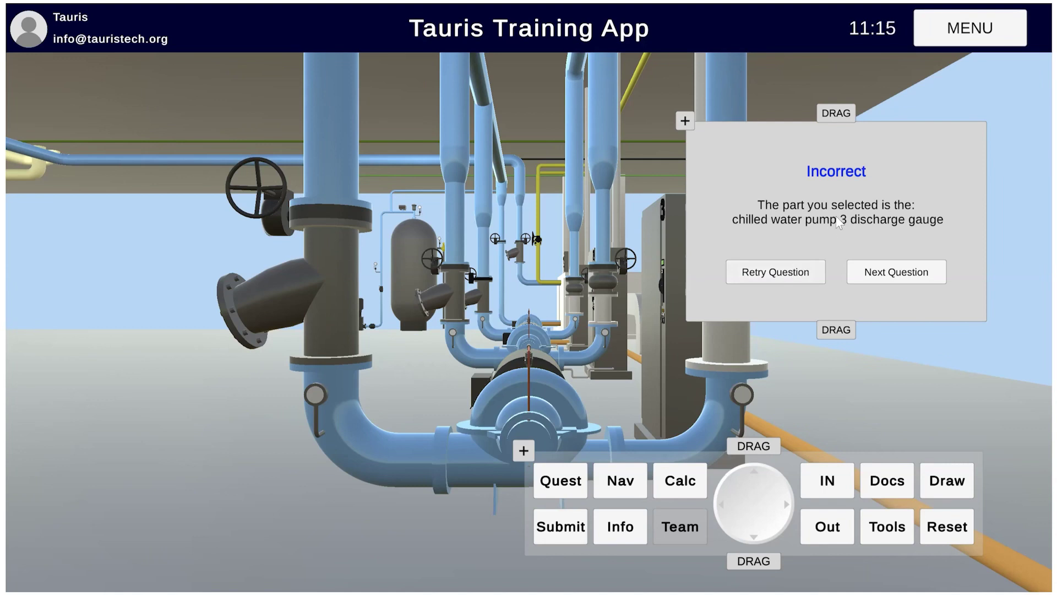
Step: Retry the question with the gauge on the strainer-side elbow of chilled water pump 3 and submit it as the confirmed answer
{"action": "left_click", "coordinate": [788, 276]}
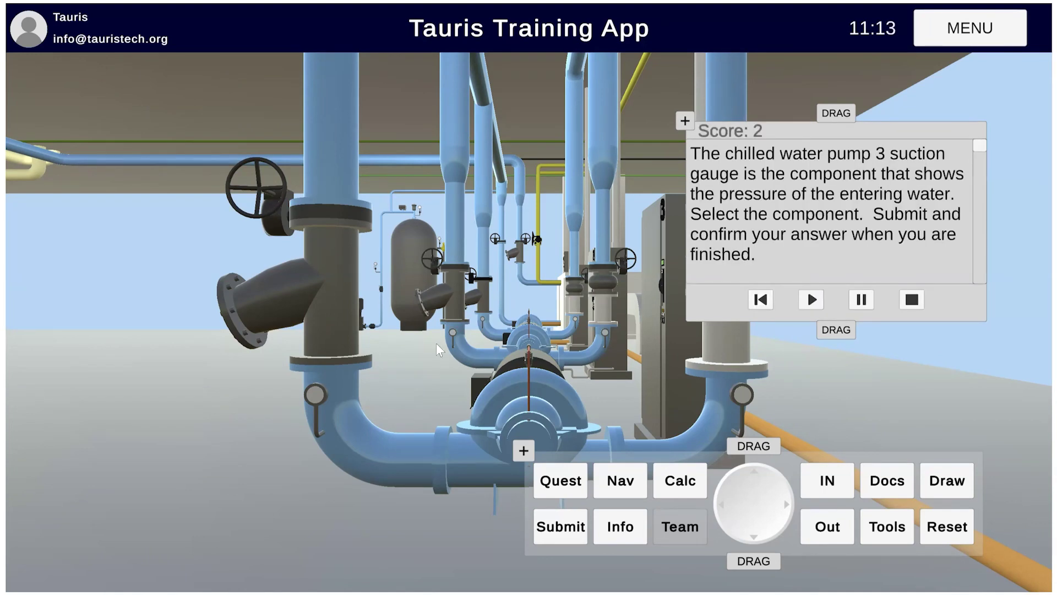
{"action": "left_click", "coordinate": [564, 538]}
{"action": "left_click", "coordinate": [862, 221]}
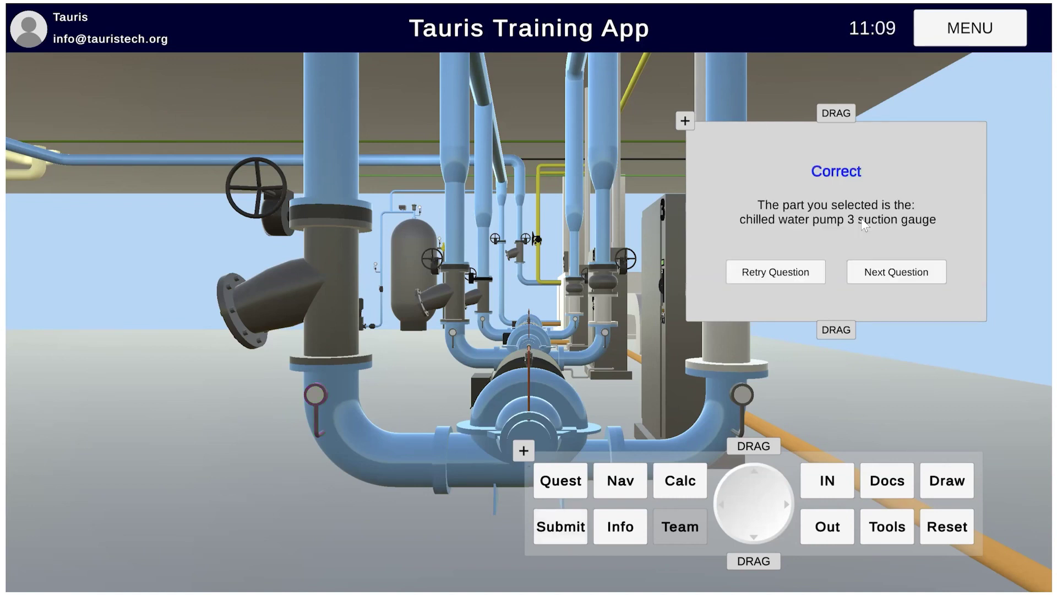
Step: Advance to the next question, reset to the plant overview and start the Reading Questions set
{"action": "left_click", "coordinate": [911, 276]}
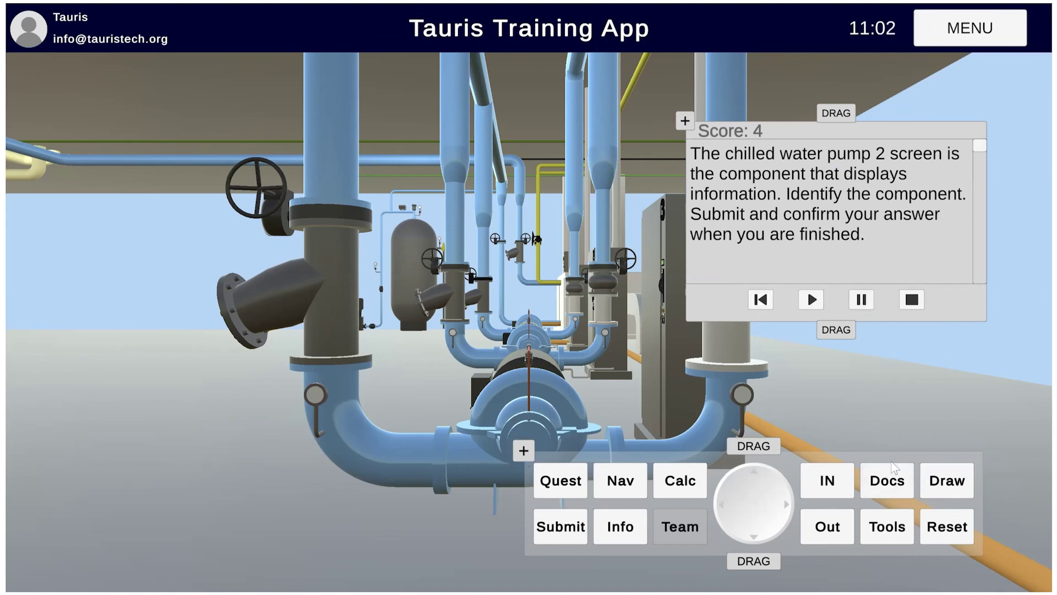
{"action": "left_click", "coordinate": [952, 530]}
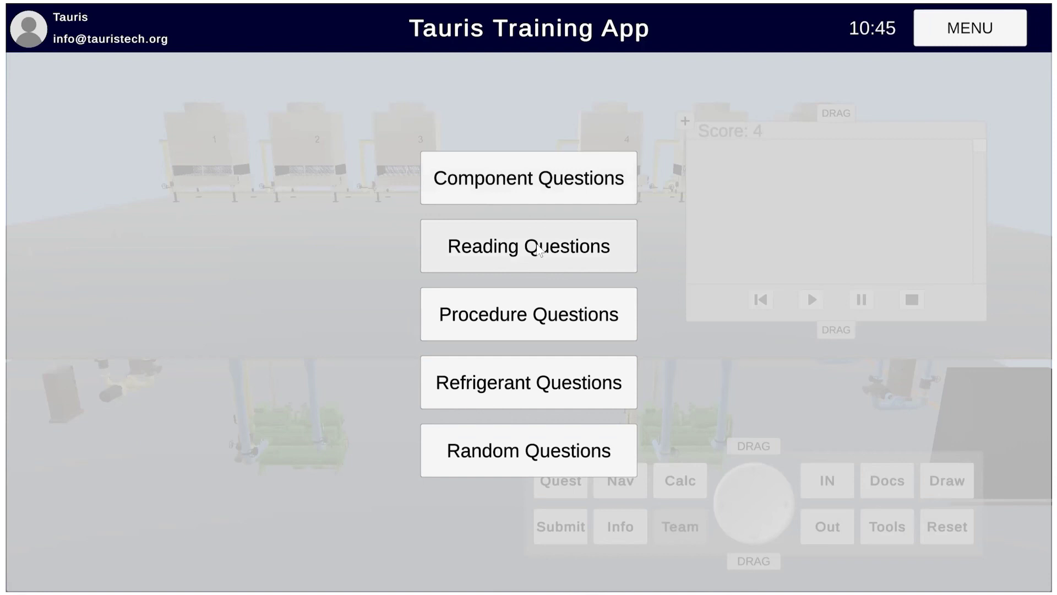
{"action": "left_click", "coordinate": [538, 251]}
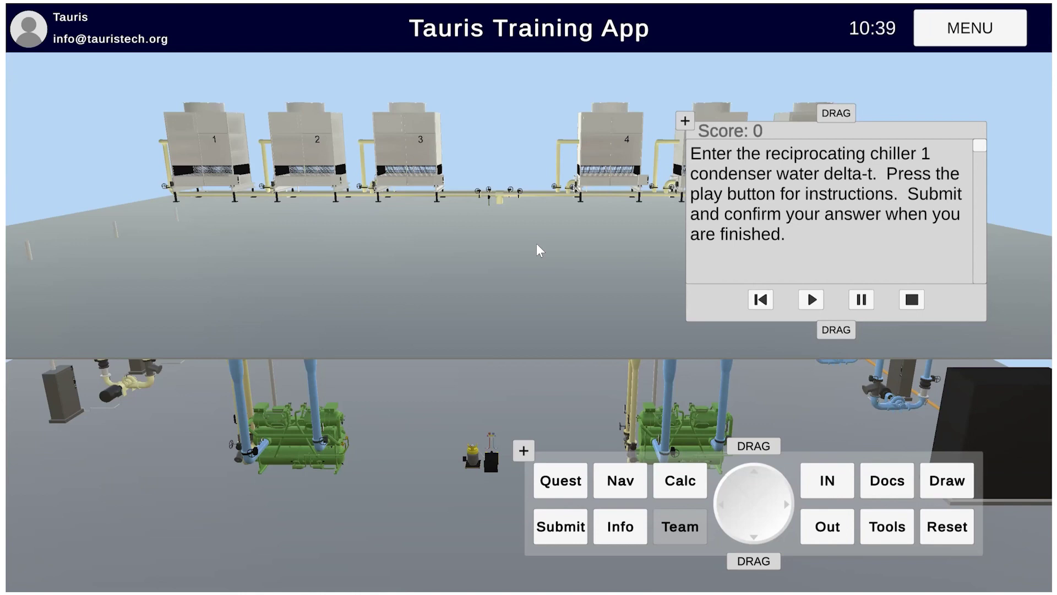
Step: Navigate to Chiller 1 and show it from its right side, facing the condenser water pipes
{"action": "left_click", "coordinate": [613, 477]}
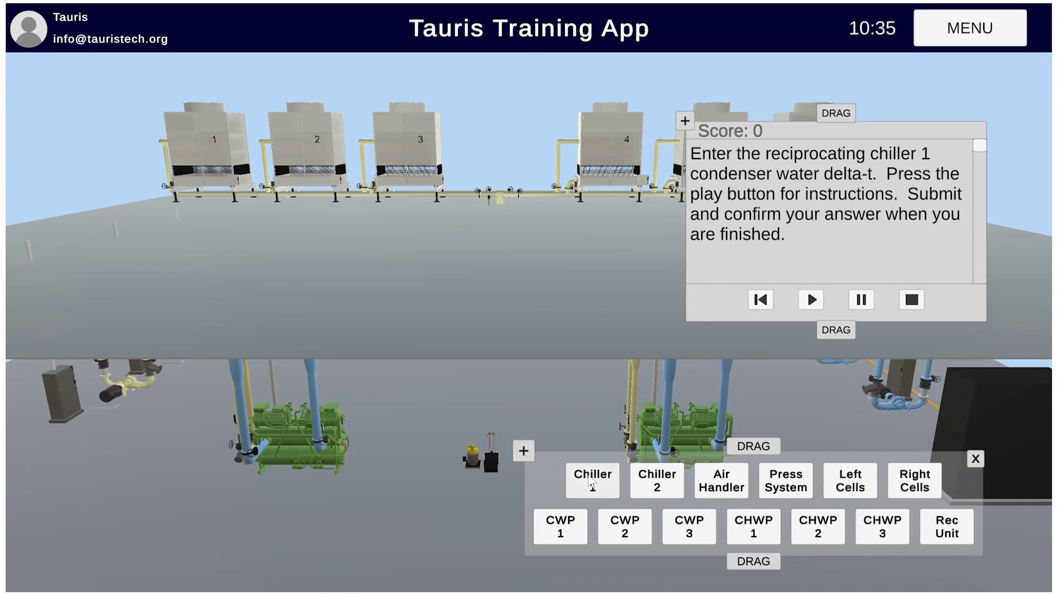
{"action": "left_click", "coordinate": [591, 480]}
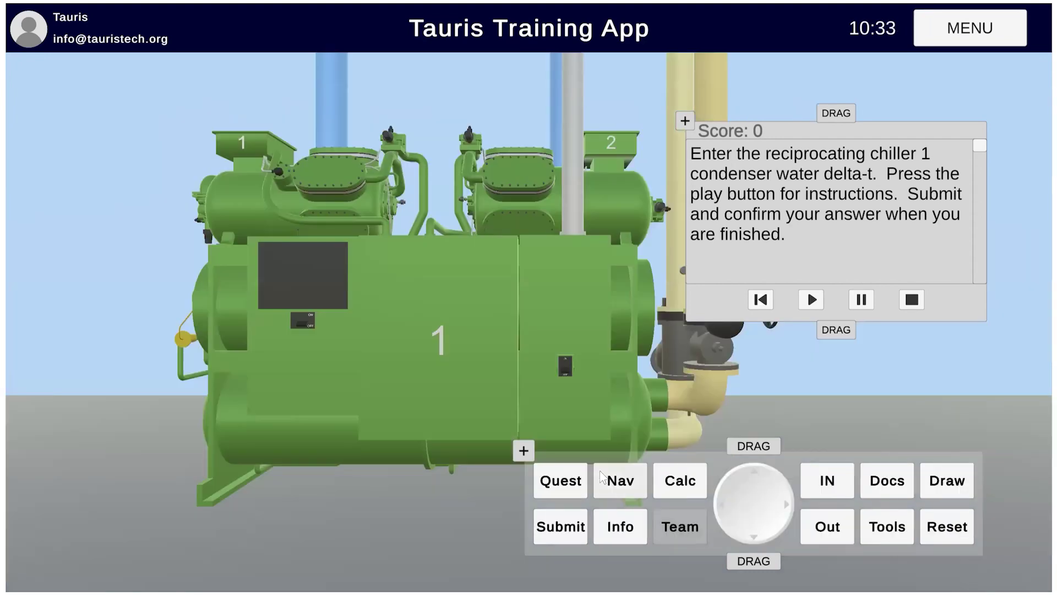
{"action": "left_click", "coordinate": [623, 495]}
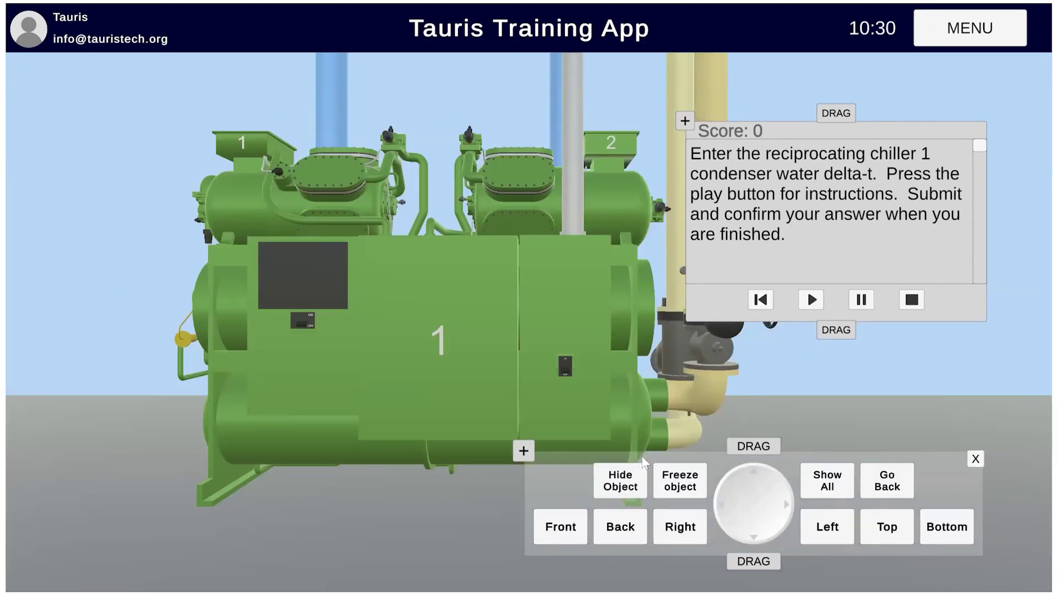
{"action": "left_click", "coordinate": [685, 531]}
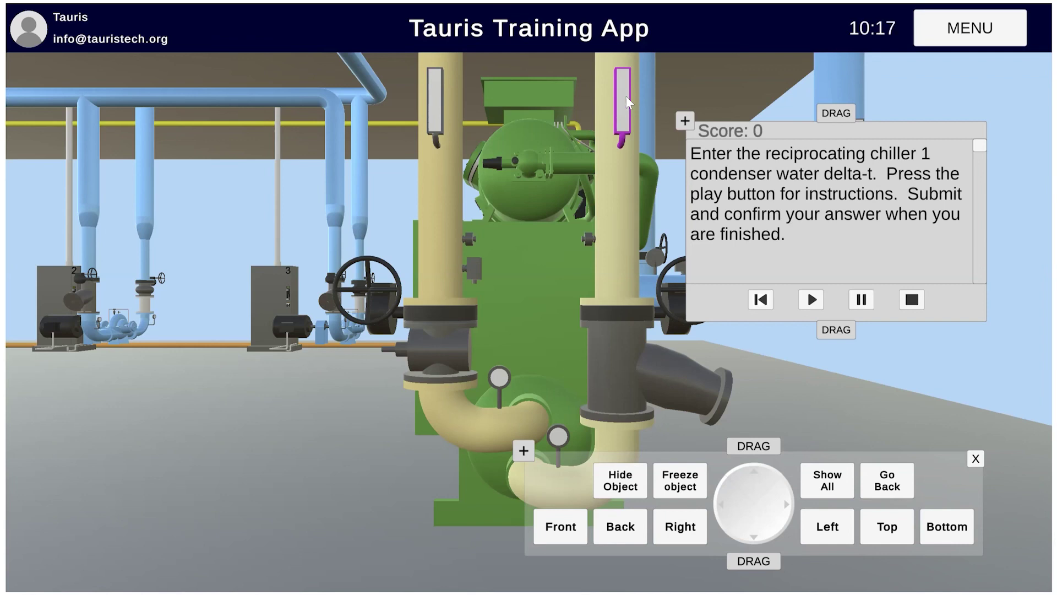
Step: Read the thermometer on chiller 1's strainer-side condenser pipe and the one on the opposite condenser pipe, closing the component information at the end
{"action": "left_click", "coordinate": [975, 458]}
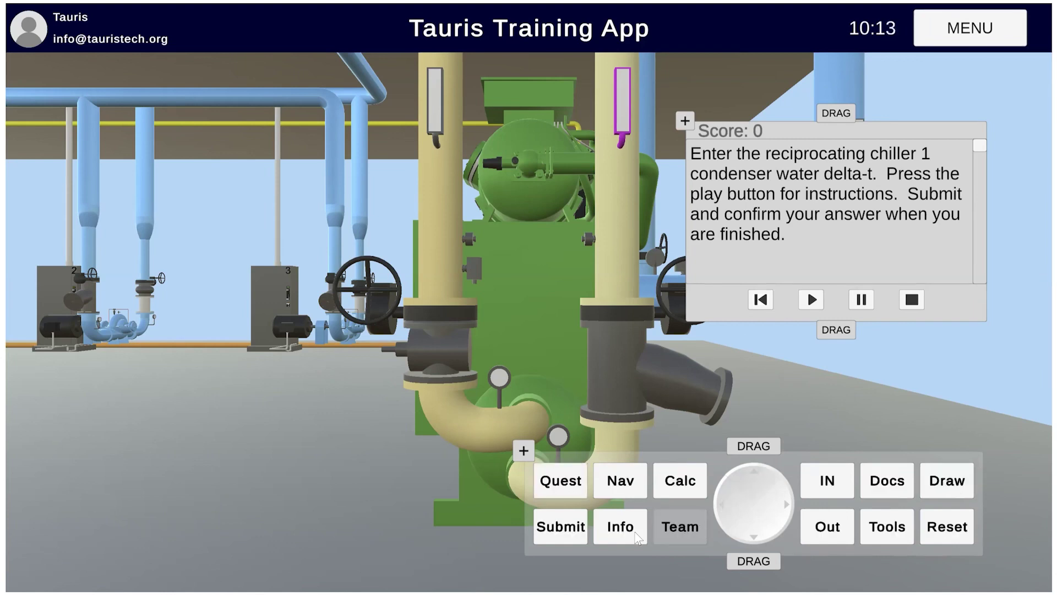
{"action": "left_click", "coordinate": [621, 529]}
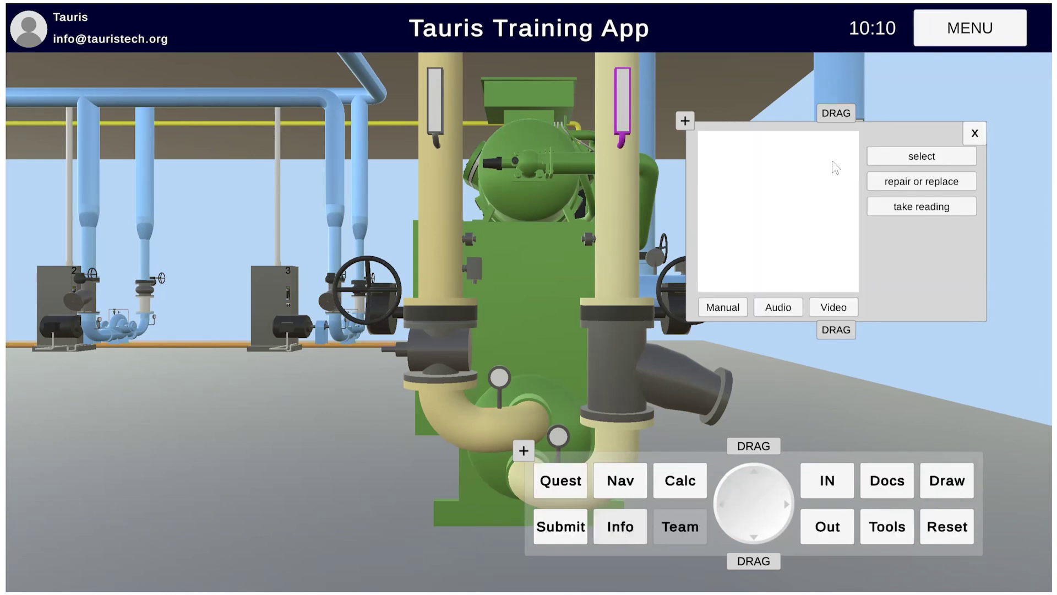
{"action": "left_click", "coordinate": [934, 212]}
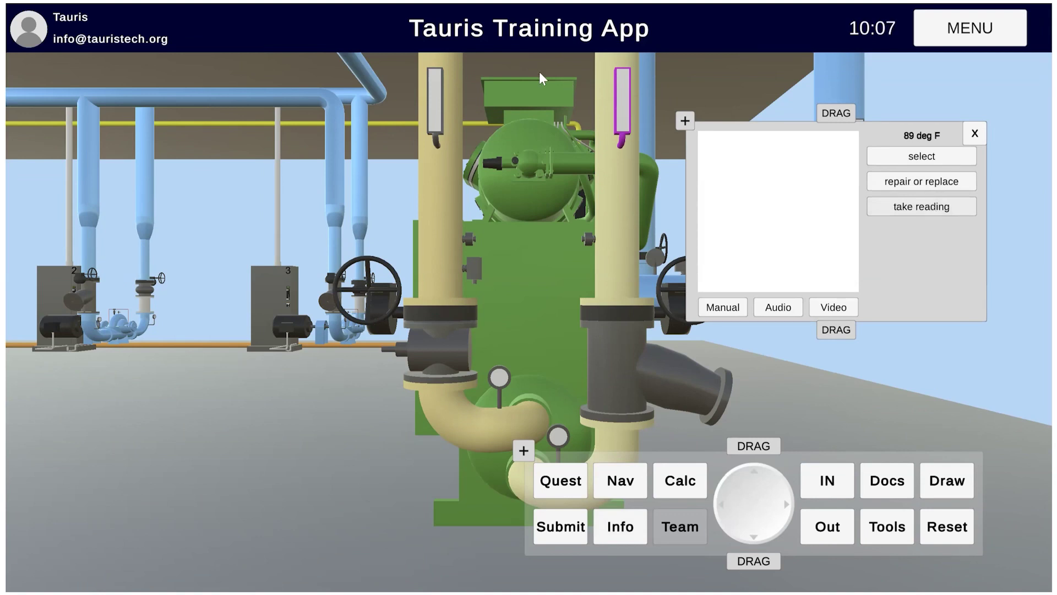
{"action": "left_click", "coordinate": [440, 106]}
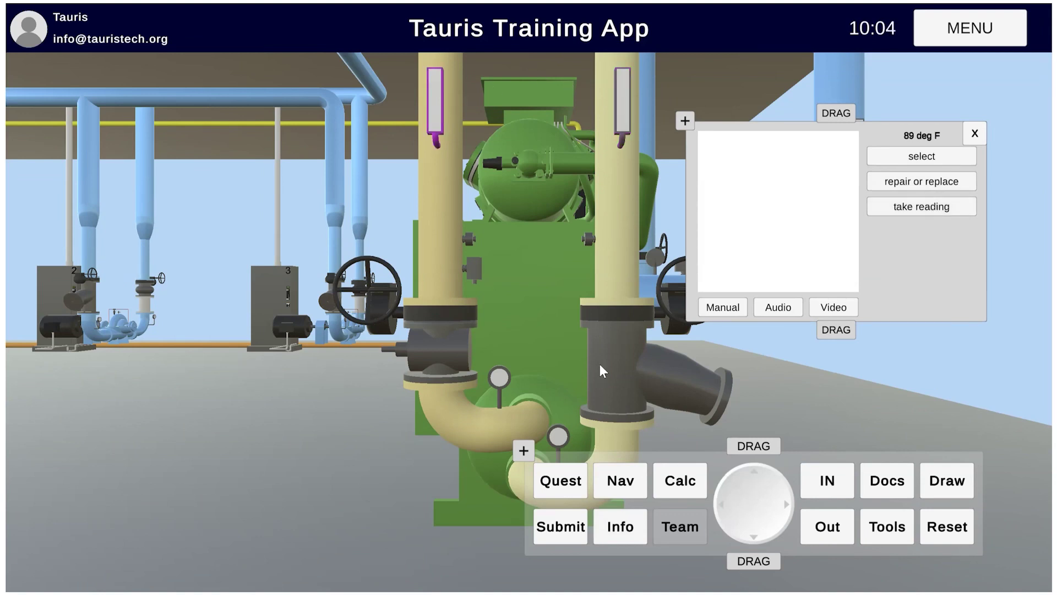
{"action": "left_click", "coordinate": [927, 210]}
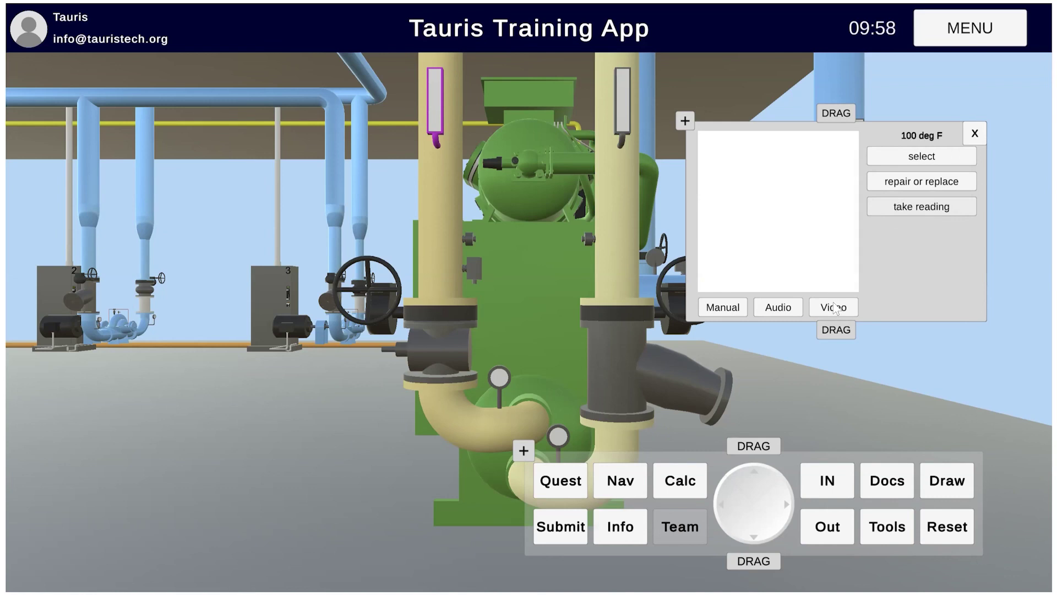
{"action": "left_click", "coordinate": [975, 133]}
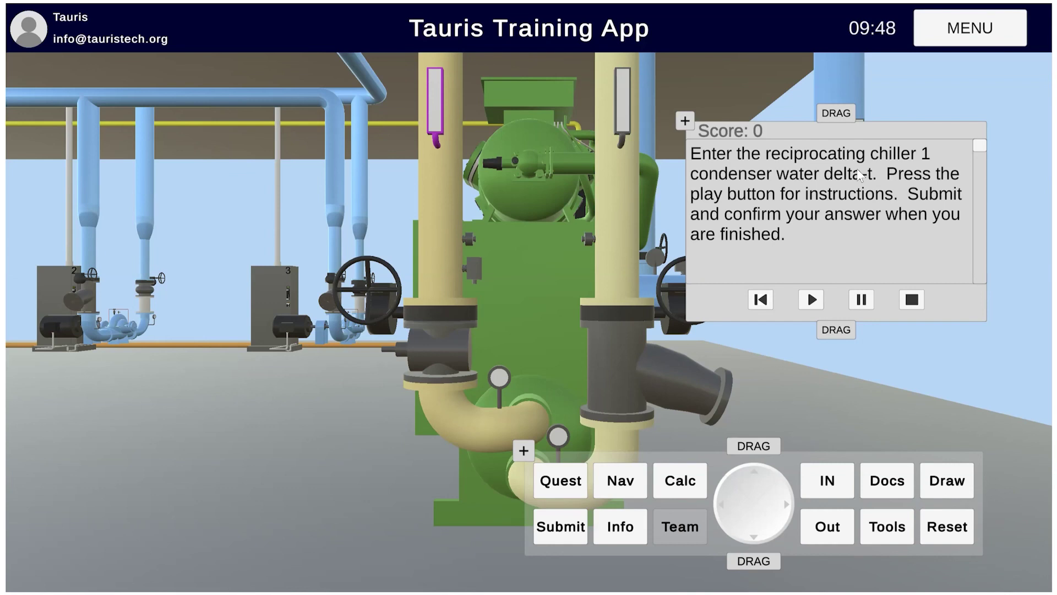
Step: Open the Math Formulas document and look up the condenser Delta-T formula, closing the document at the end
{"action": "left_click", "coordinate": [897, 480]}
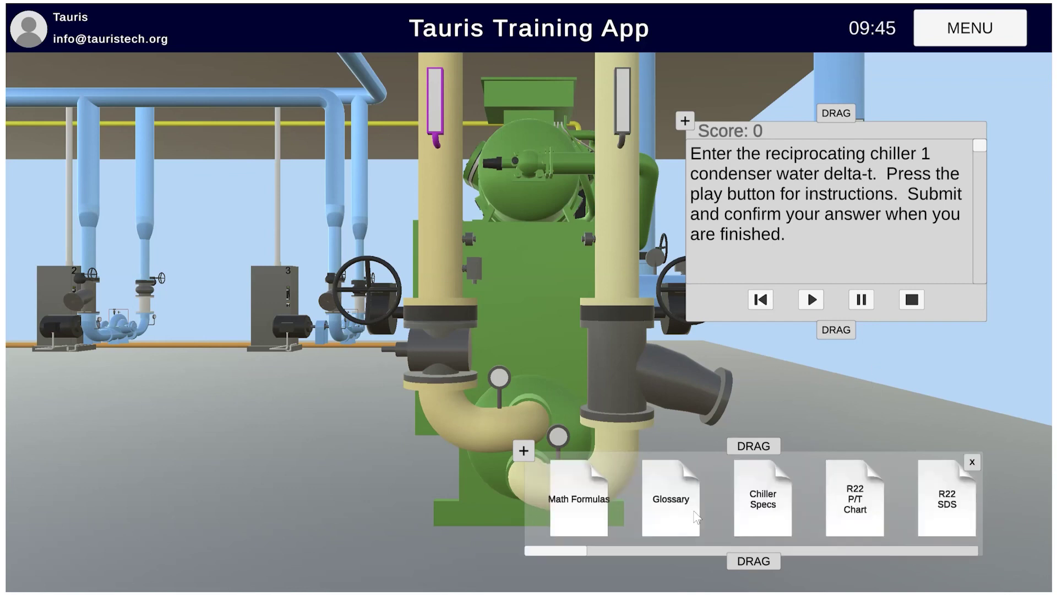
{"action": "left_click", "coordinate": [593, 504]}
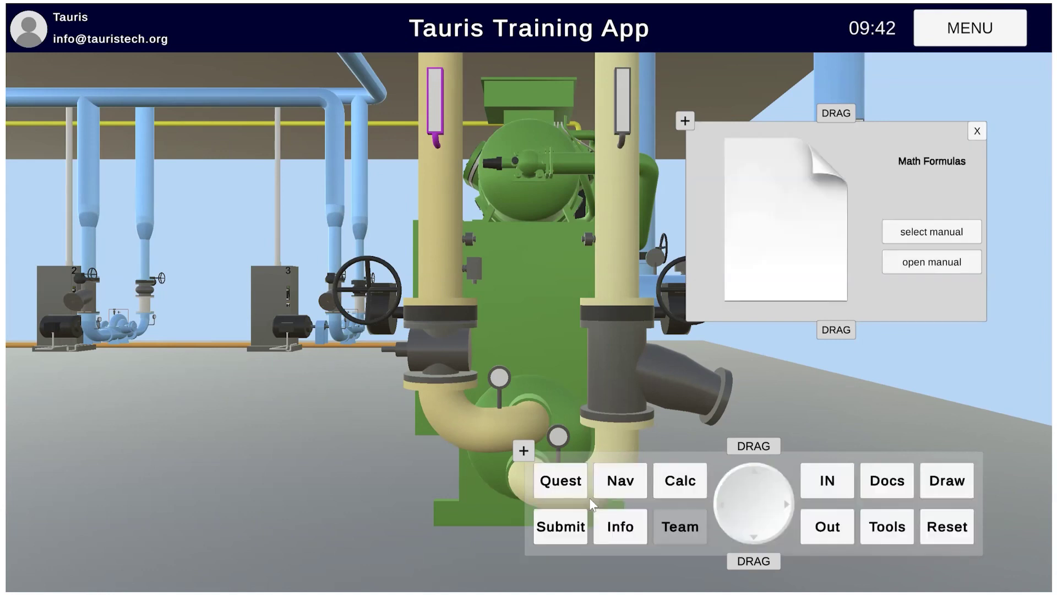
{"action": "left_click", "coordinate": [933, 262]}
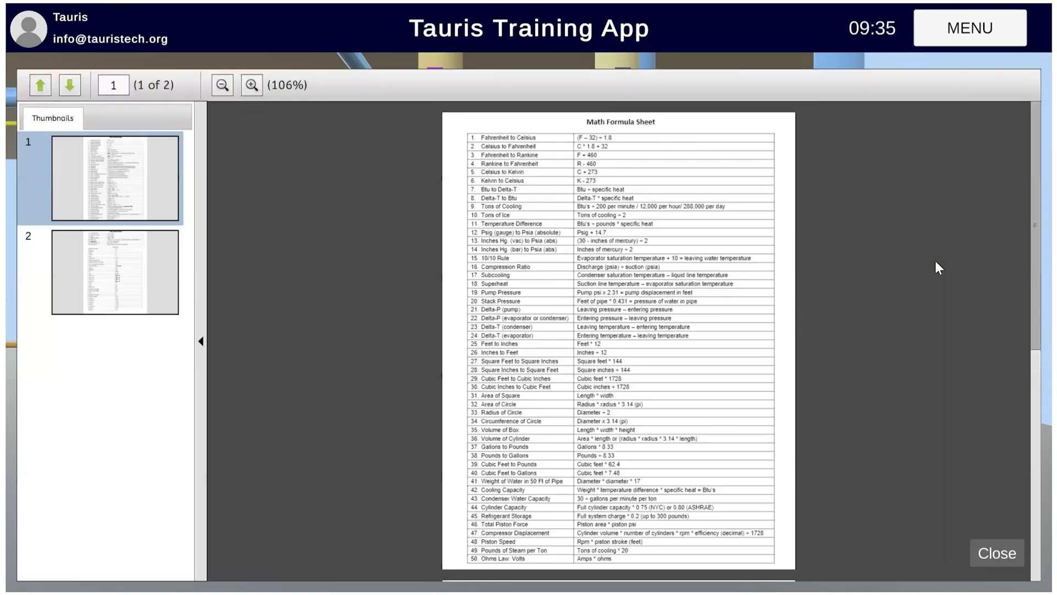
{"action": "scroll", "coordinate": [774, 412], "scroll_direction": "up", "scroll_amount": 5}
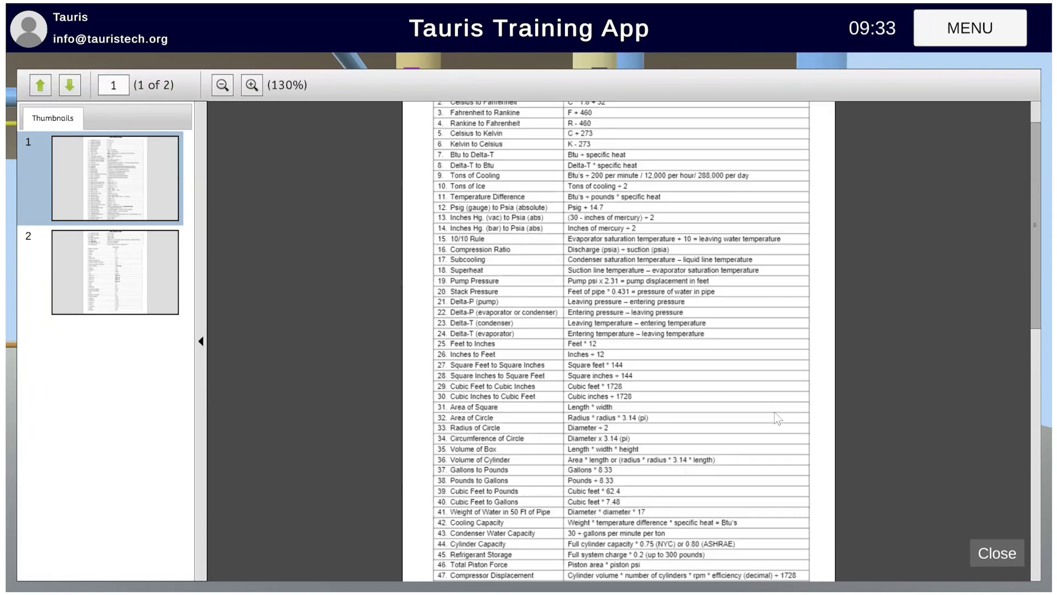
{"action": "scroll", "coordinate": [775, 419], "scroll_direction": "up", "scroll_amount": 3}
{"action": "scroll", "coordinate": [774, 419], "scroll_direction": "down", "scroll_amount": 2}
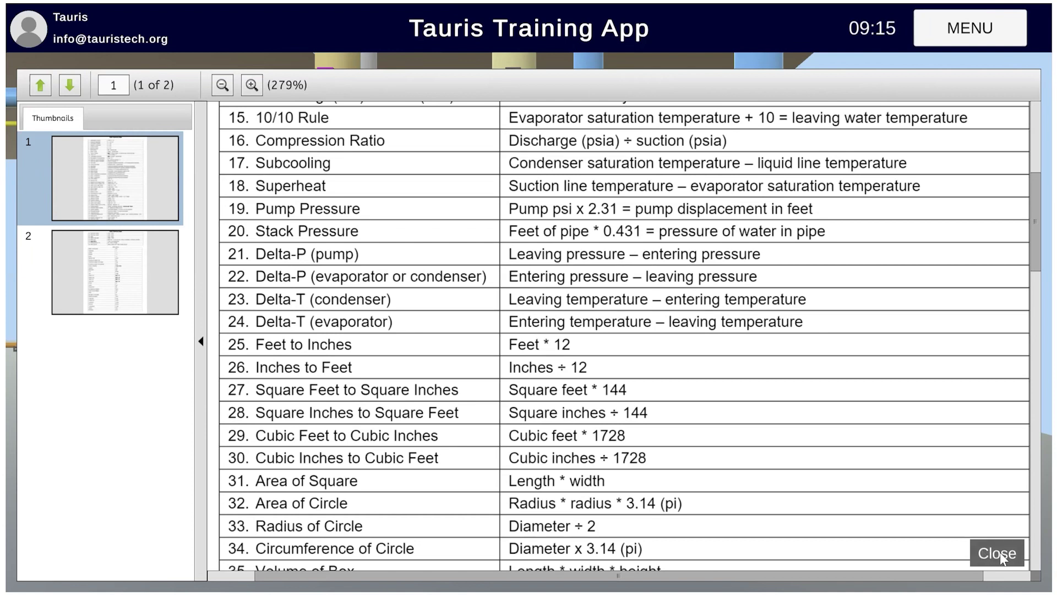
{"action": "left_click", "coordinate": [1018, 552]}
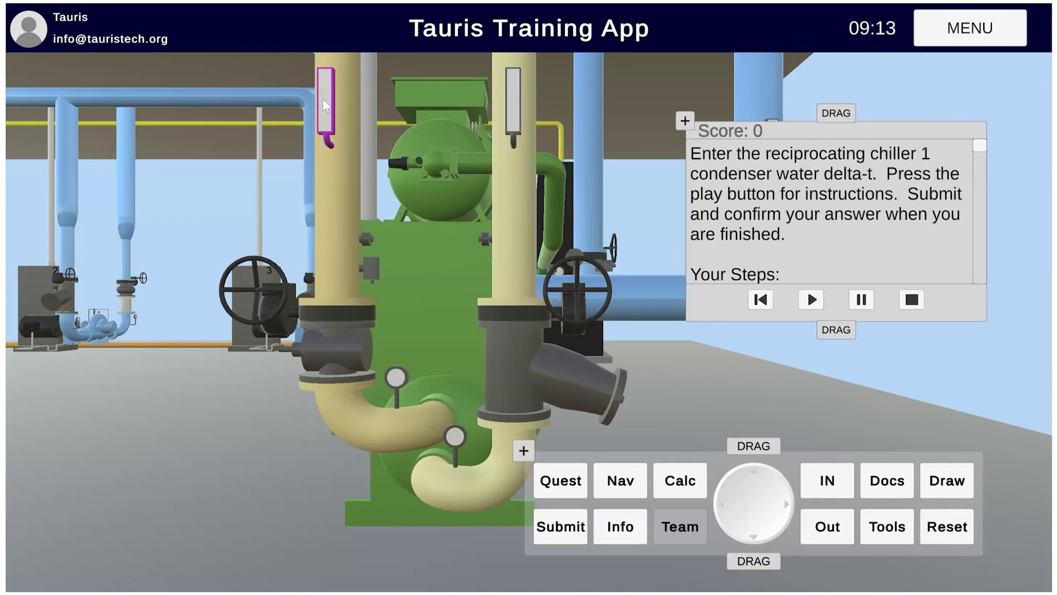
Step: Repeat the condenser water thermometer readings, starting with the pipe without the strainer and ending with the strainer-side pipe
{"action": "left_click", "coordinate": [621, 527]}
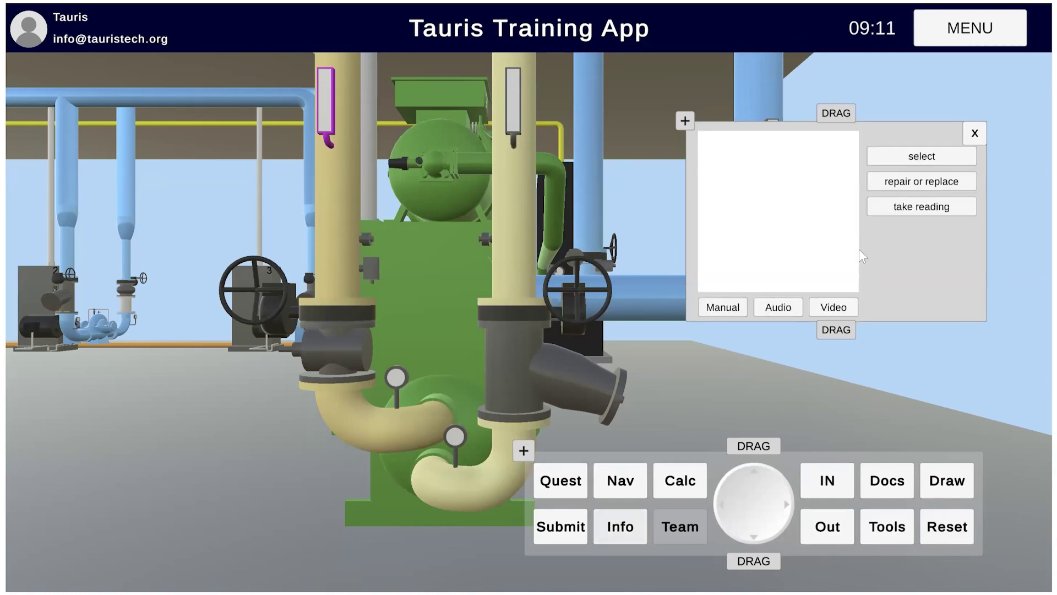
{"action": "left_click", "coordinate": [923, 209]}
{"action": "left_click", "coordinate": [518, 106]}
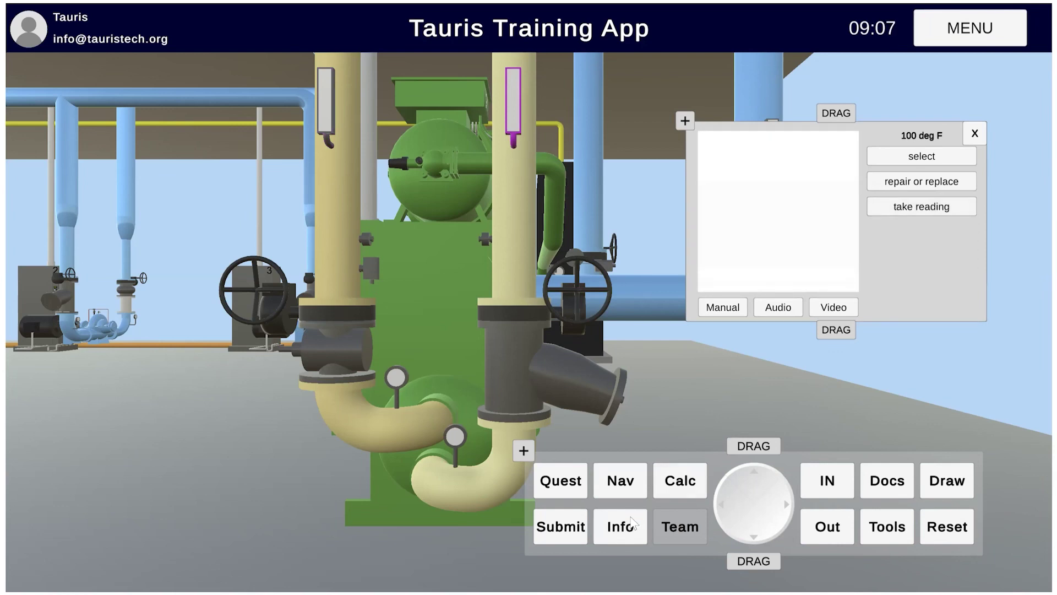
{"action": "left_click", "coordinate": [943, 212]}
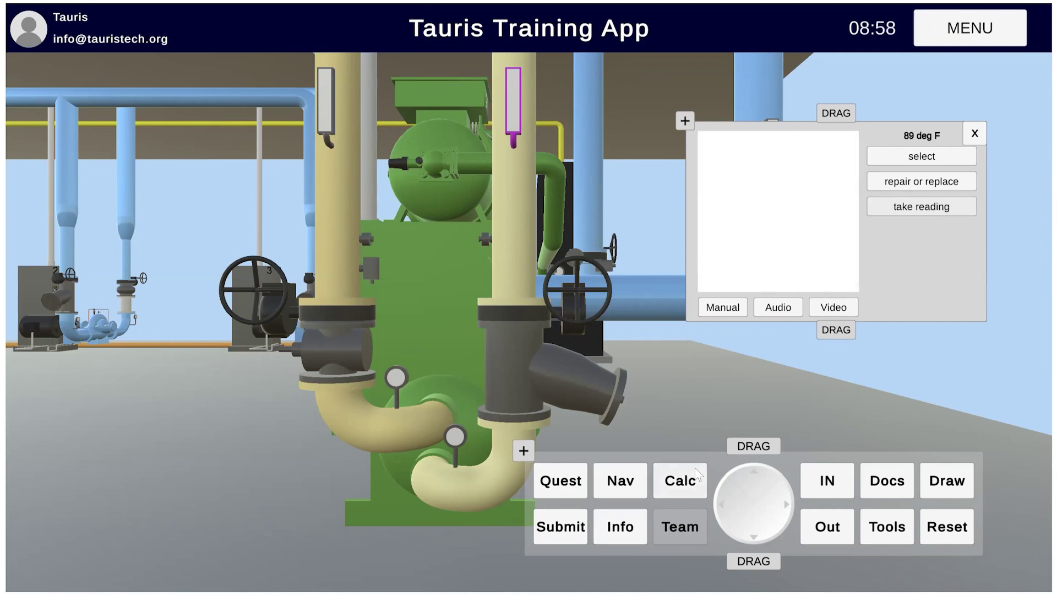
Step: Calculate the condenser water delta-T as 100 minus 89 and submit the result as the confirmed answer
{"action": "left_click", "coordinate": [672, 488]}
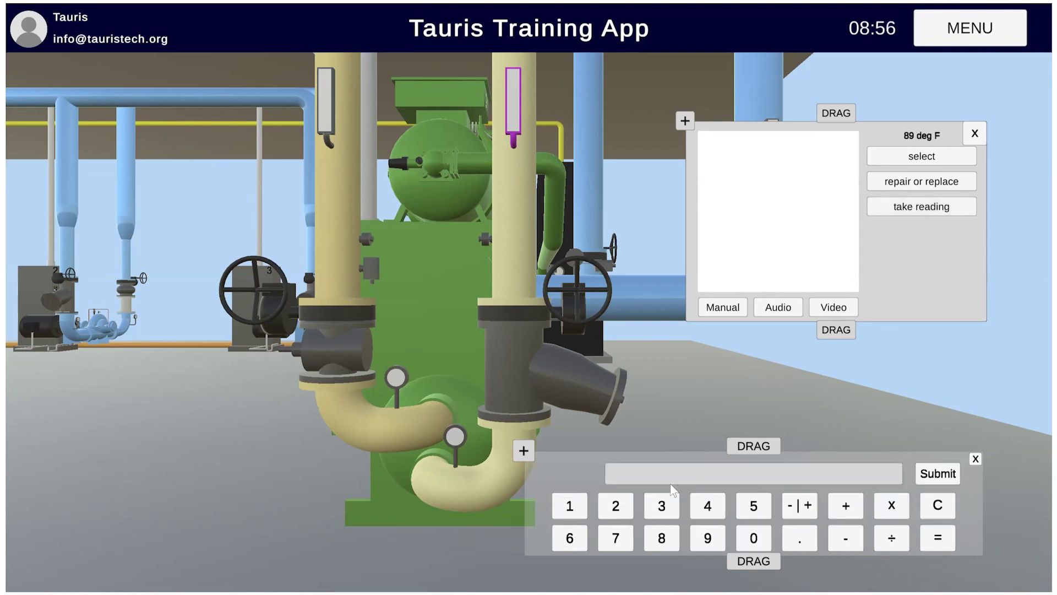
{"action": "left_click", "coordinate": [570, 506]}
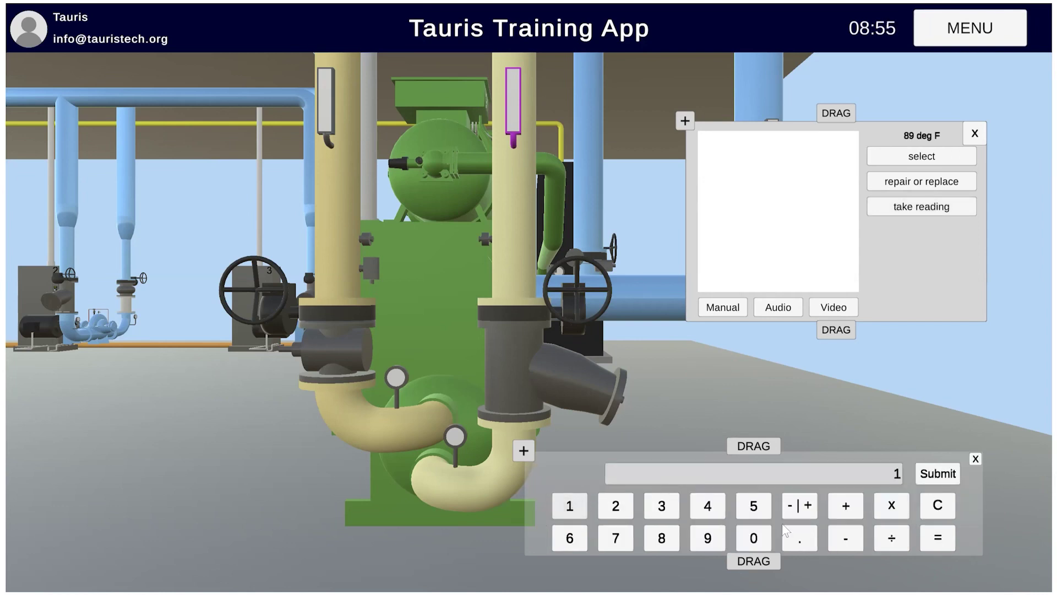
{"action": "double_click", "coordinate": [755, 538]}
{"action": "left_click", "coordinate": [846, 538]}
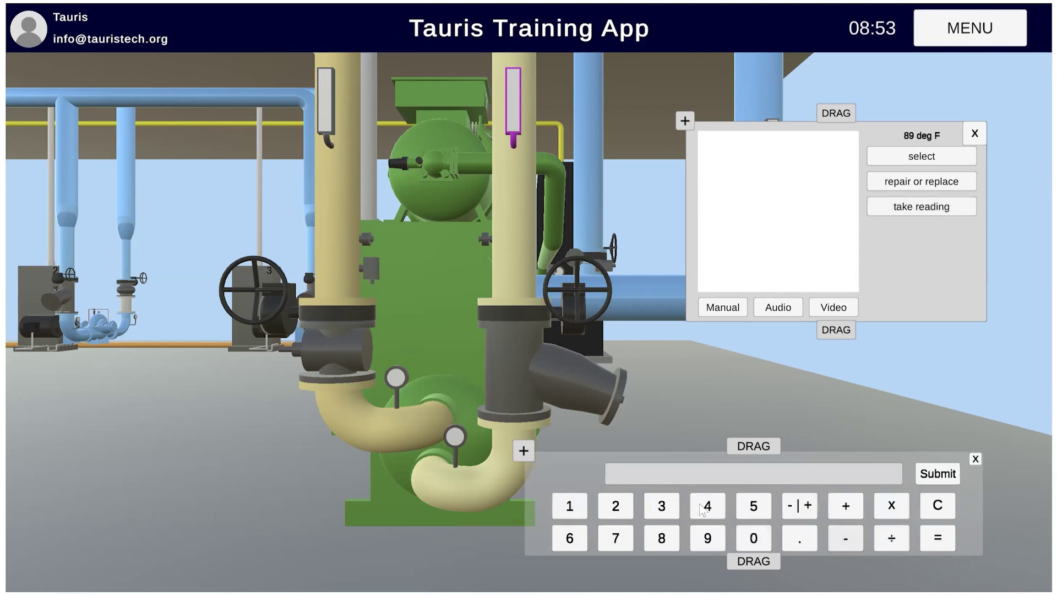
{"action": "left_click", "coordinate": [666, 534]}
{"action": "left_click", "coordinate": [708, 538]}
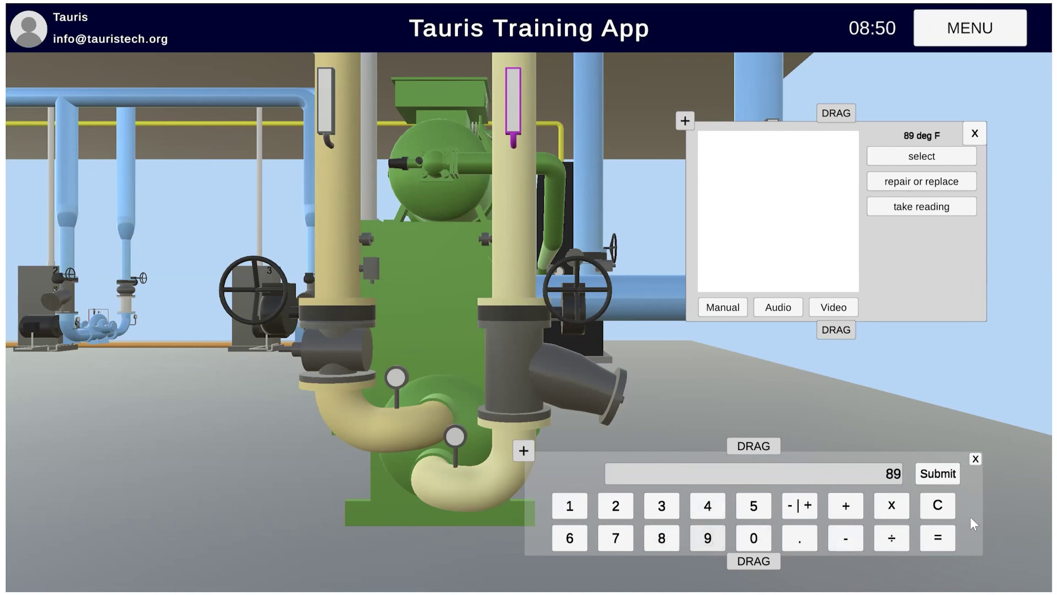
{"action": "left_click", "coordinate": [939, 538]}
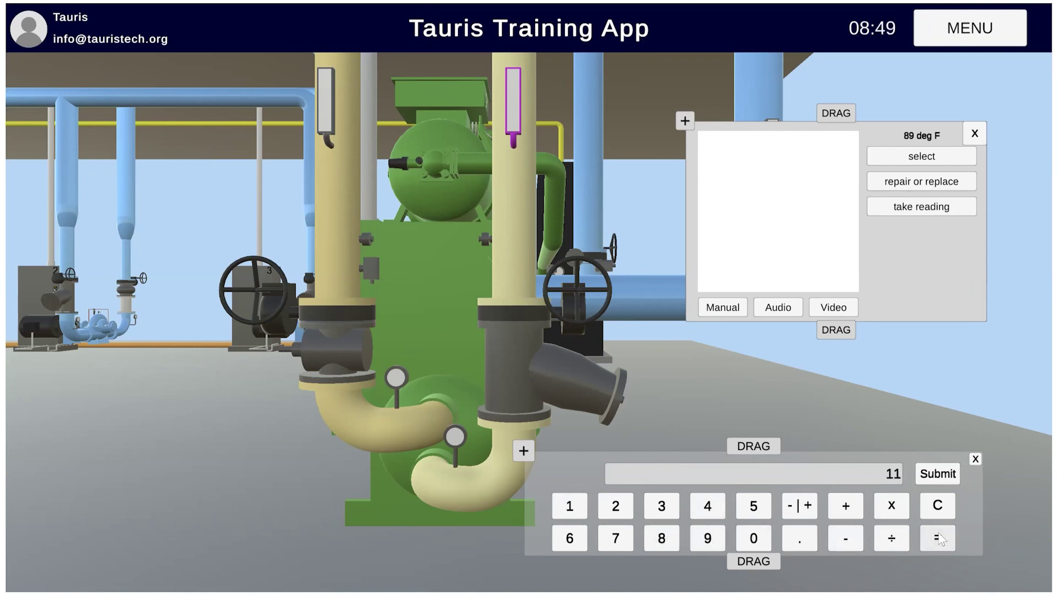
{"action": "left_click", "coordinate": [945, 474]}
{"action": "left_click", "coordinate": [857, 222]}
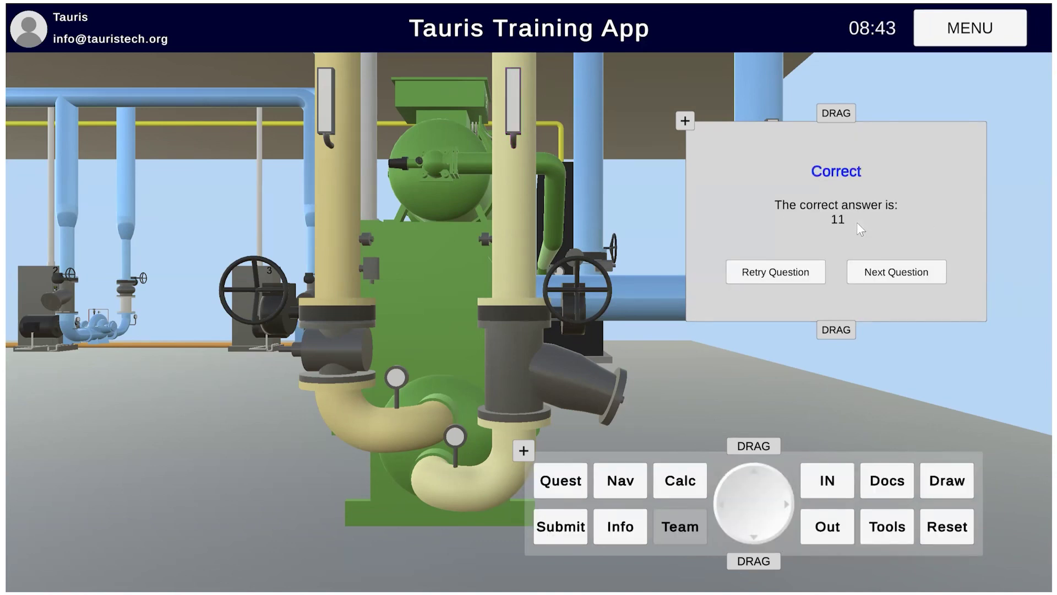
Step: Retry the delta-T question with 10 as the calculator entry and submit it as the confirmed answer
{"action": "left_click", "coordinate": [817, 272]}
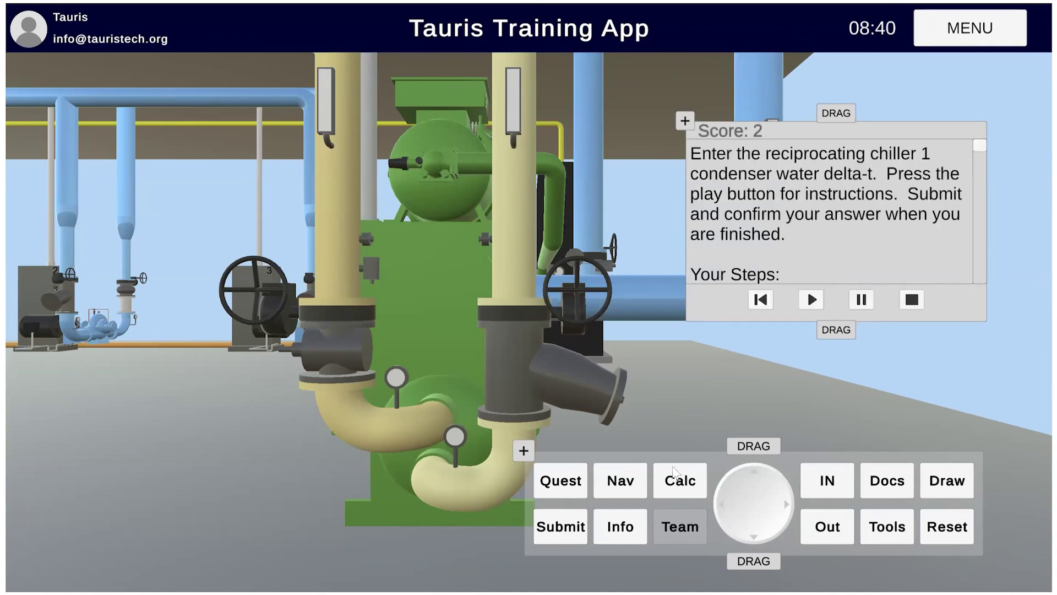
{"action": "left_click", "coordinate": [684, 492]}
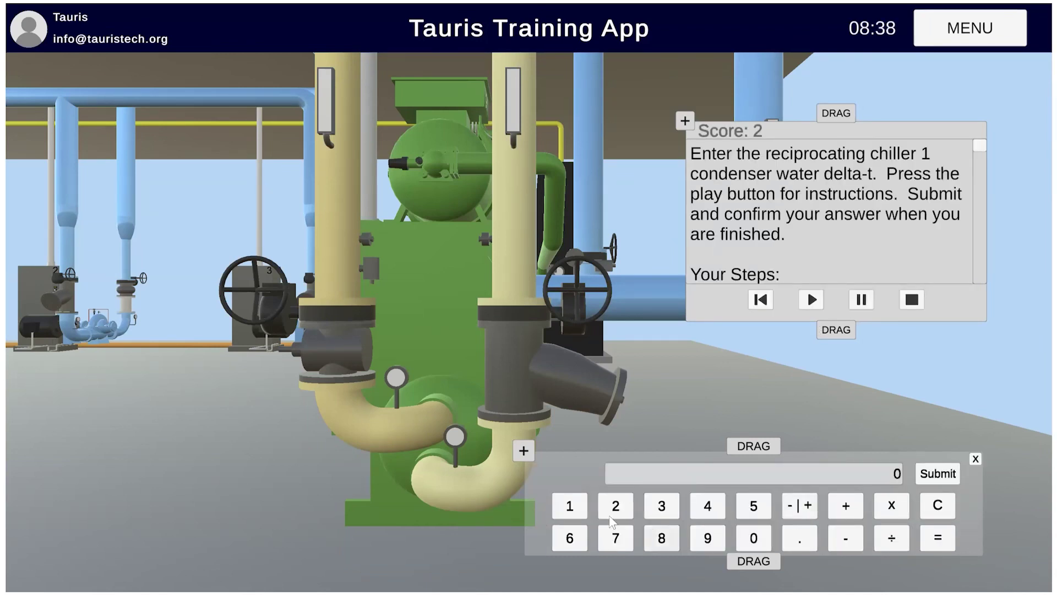
{"action": "left_click", "coordinate": [570, 505]}
{"action": "left_click", "coordinate": [753, 538]}
{"action": "left_click", "coordinate": [938, 473]}
{"action": "left_click", "coordinate": [861, 218]}
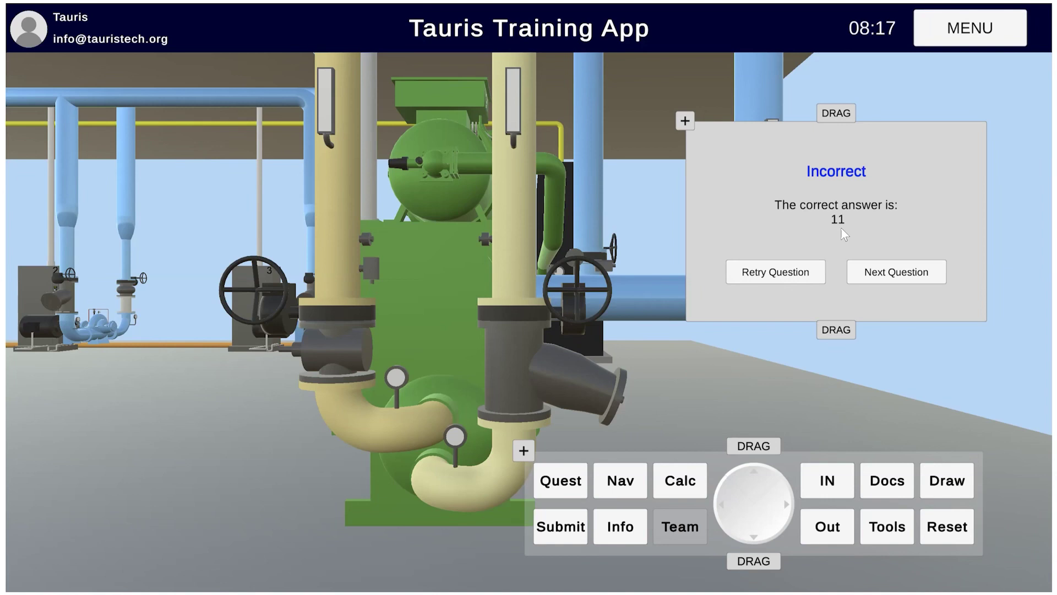
Step: Reset to the plant overview and start a multi-part question set
{"action": "left_click", "coordinate": [950, 530]}
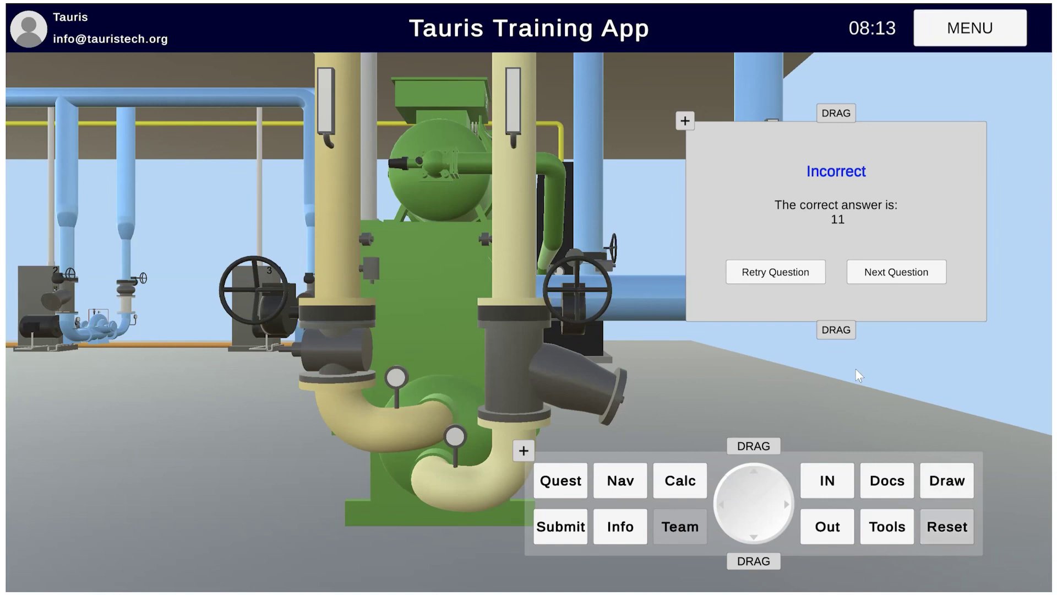
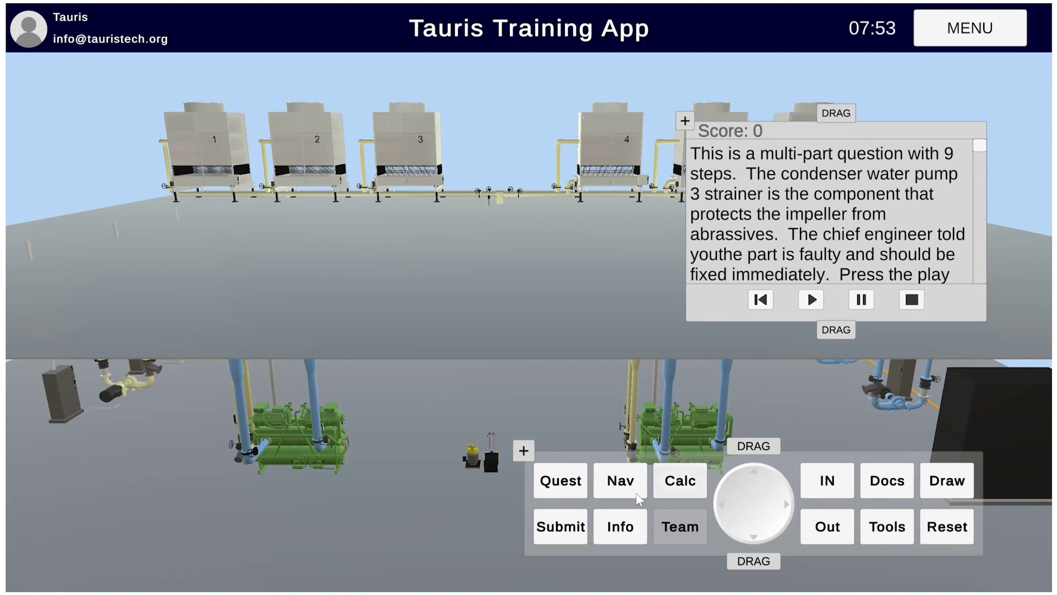
Step: Go to condenser water pump 3, move the question text clear of the piping and select the pump's strainer
{"action": "left_click", "coordinate": [621, 480]}
{"action": "left_click", "coordinate": [687, 529]}
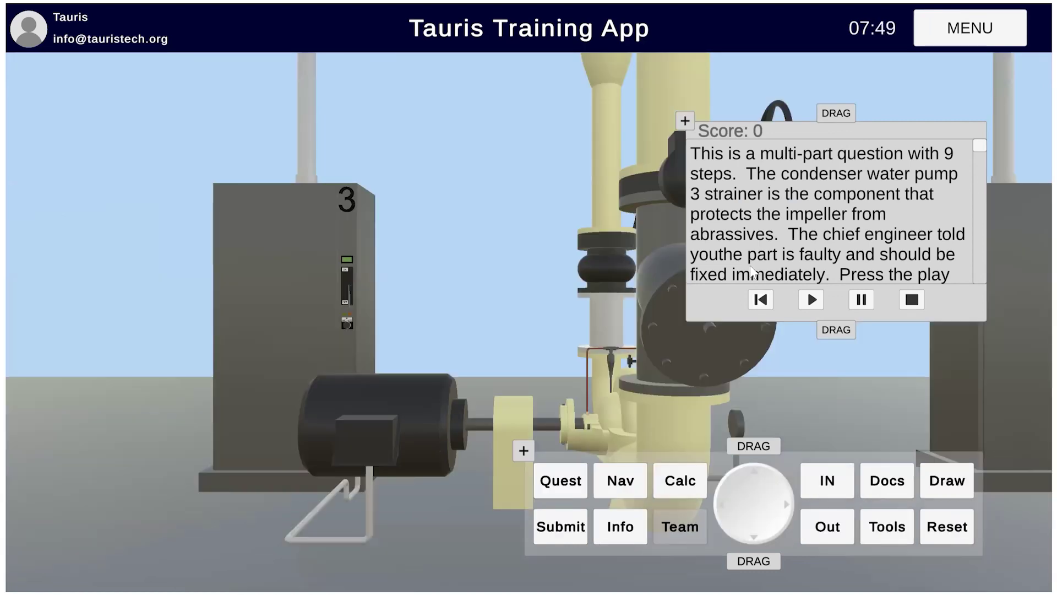
{"action": "left_click_drag", "start_coordinate": [841, 118], "coordinate": [177, 452]}
{"action": "left_click", "coordinate": [682, 279]}
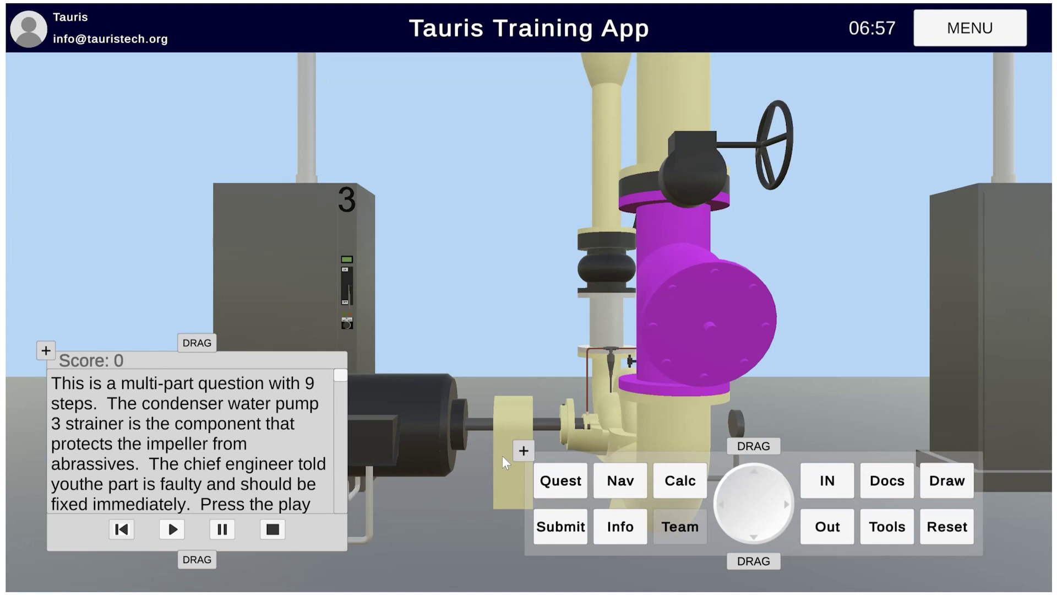
Step: Move up to the pump 3 electrical cabinet and turn its hand-off-auto switch to off
{"action": "key", "text": "a"}
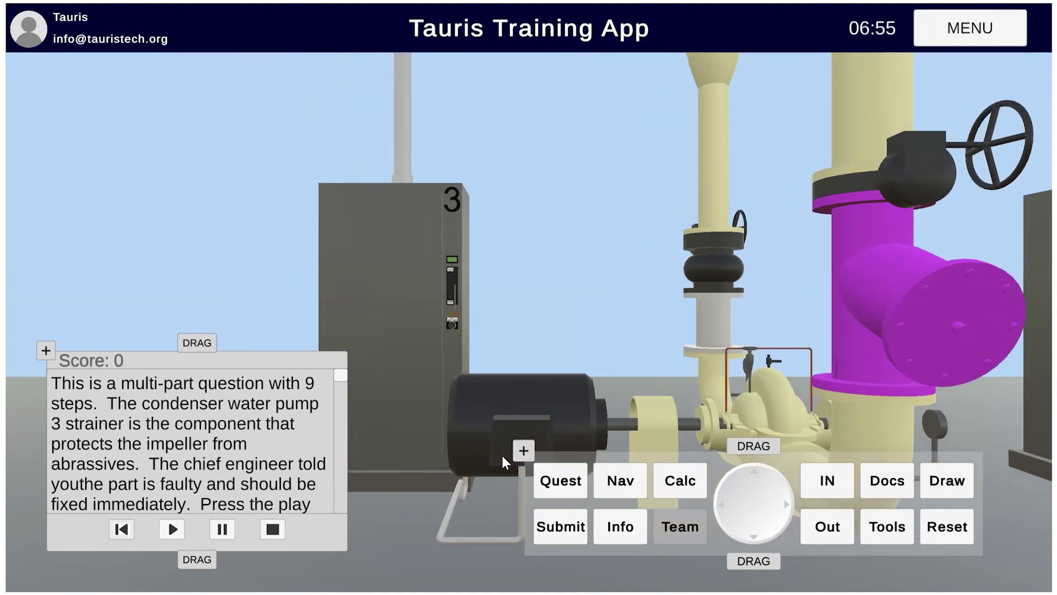
{"action": "key", "text": "w"}
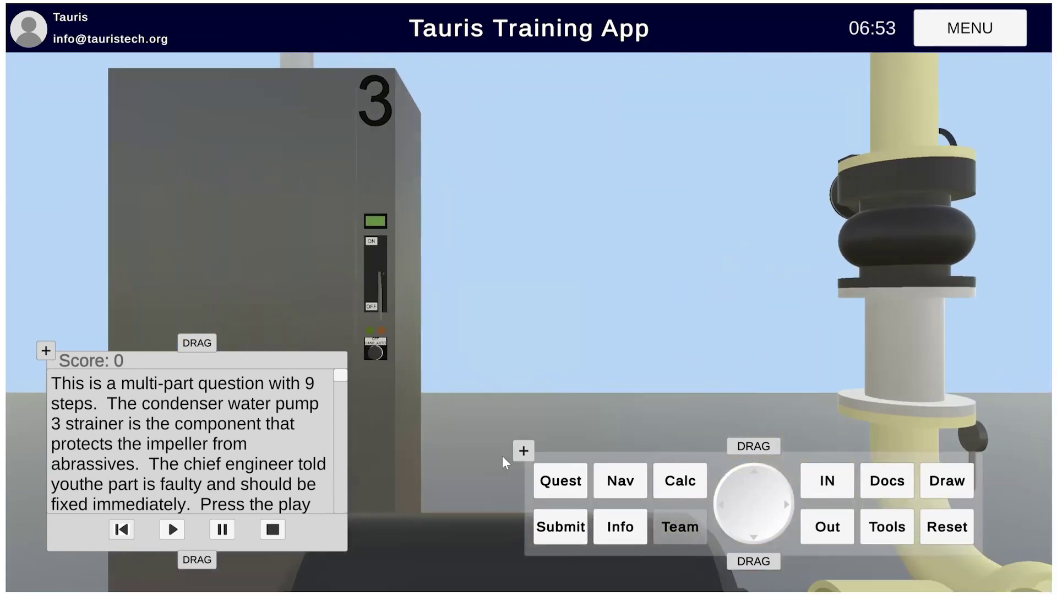
{"action": "key", "text": "w"}
{"action": "key", "text": "a"}
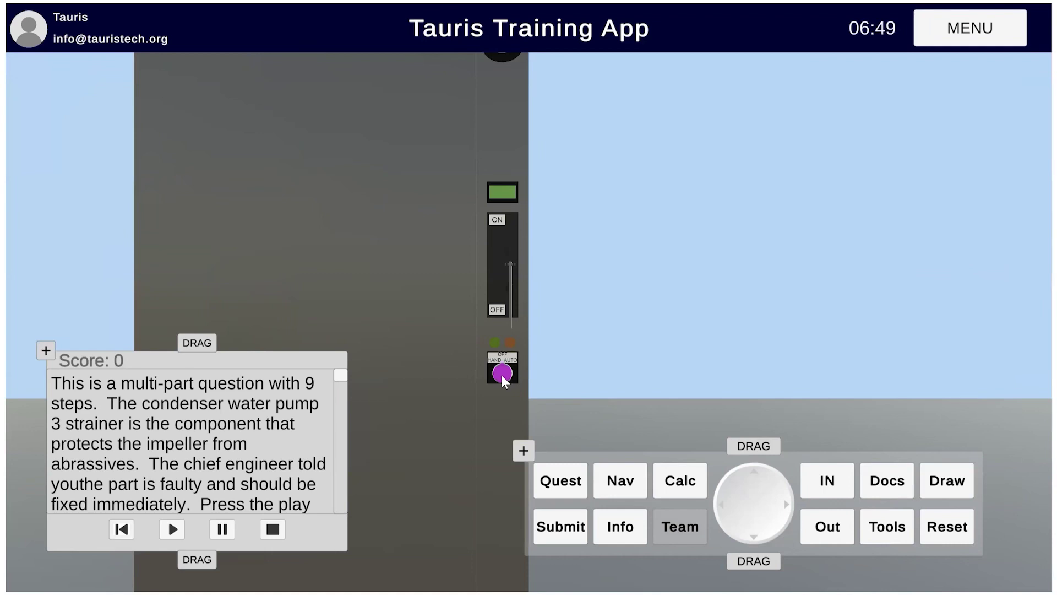
{"action": "left_click", "coordinate": [621, 535]}
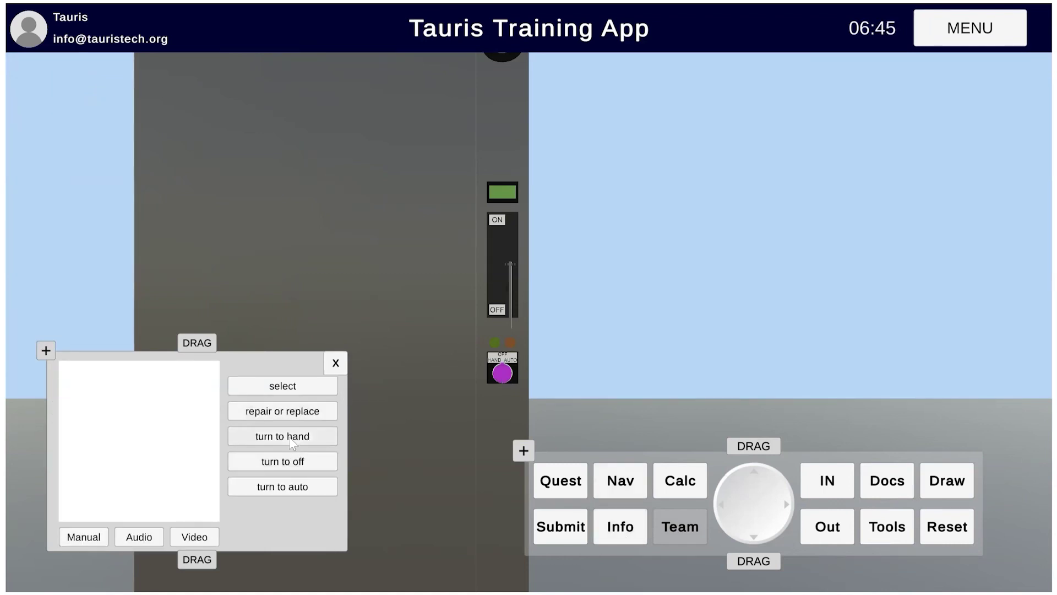
{"action": "left_click", "coordinate": [290, 465]}
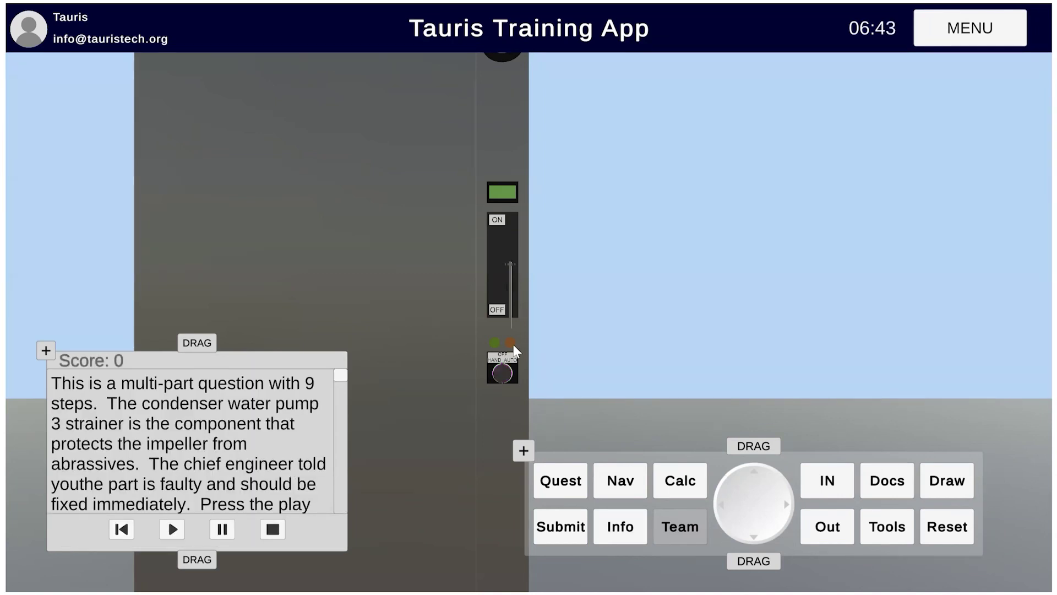
Step: Apply lock out tag out to the condenser water pump 3 disconnect switch
{"action": "left_click", "coordinate": [510, 322]}
{"action": "left_click", "coordinate": [621, 526]}
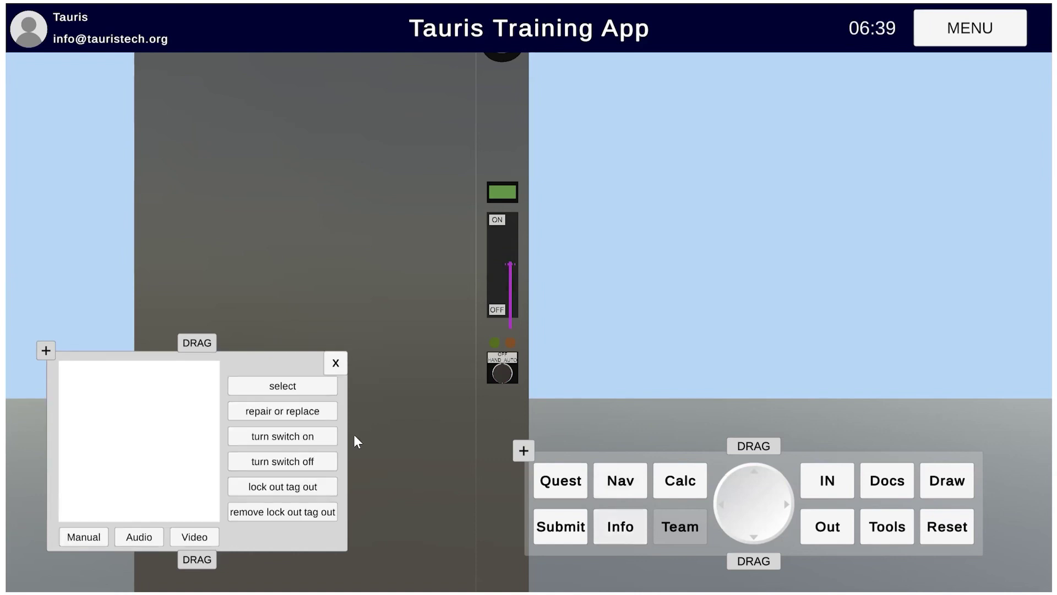
{"action": "left_click", "coordinate": [301, 487]}
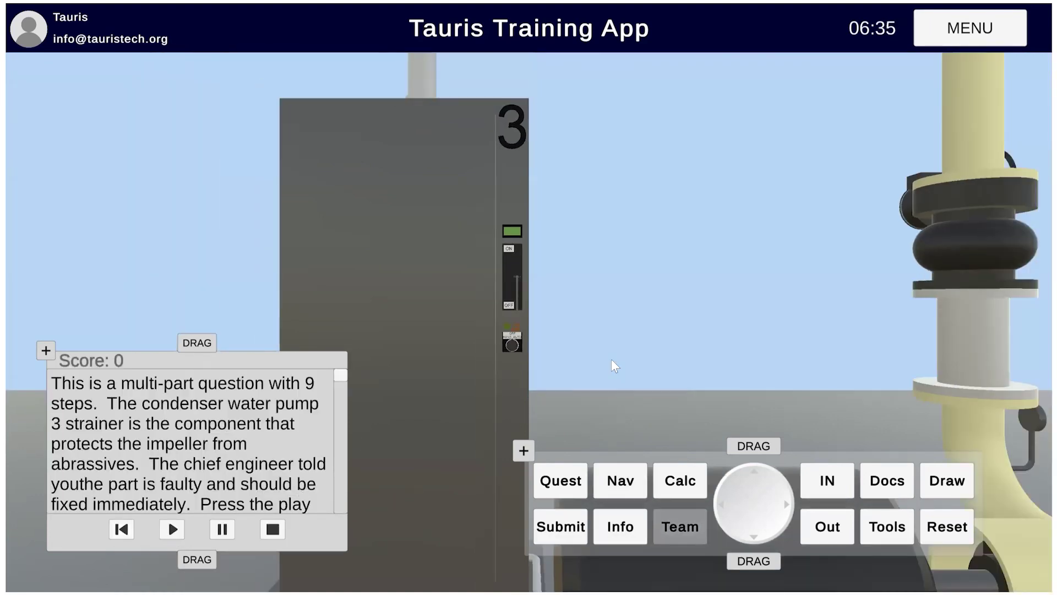
Step: View pump 3 from the right side and close the suction valve above the strainer
{"action": "left_click", "coordinate": [630, 475]}
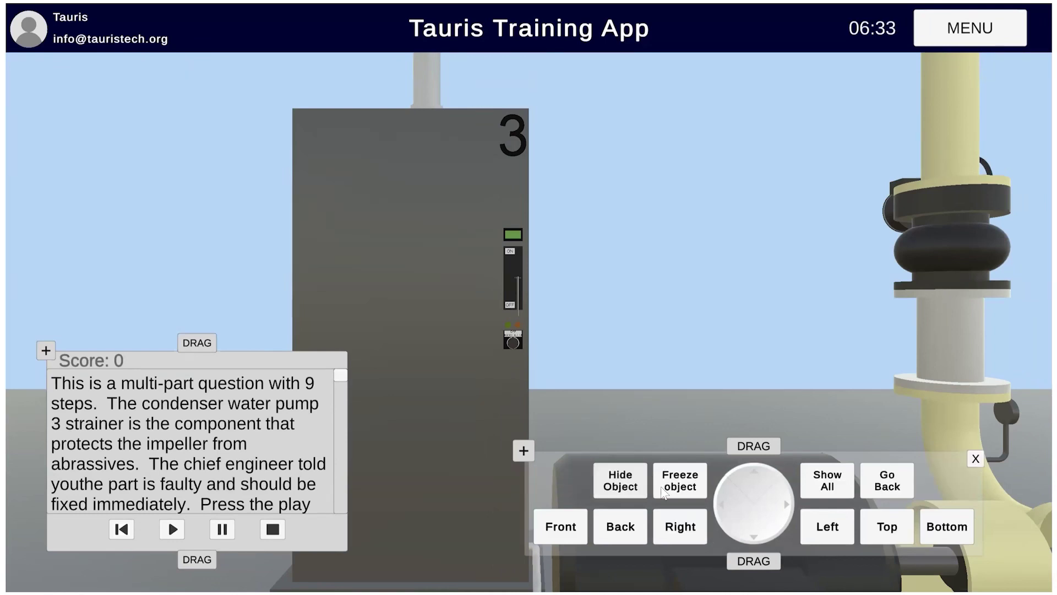
{"action": "left_click", "coordinate": [681, 526]}
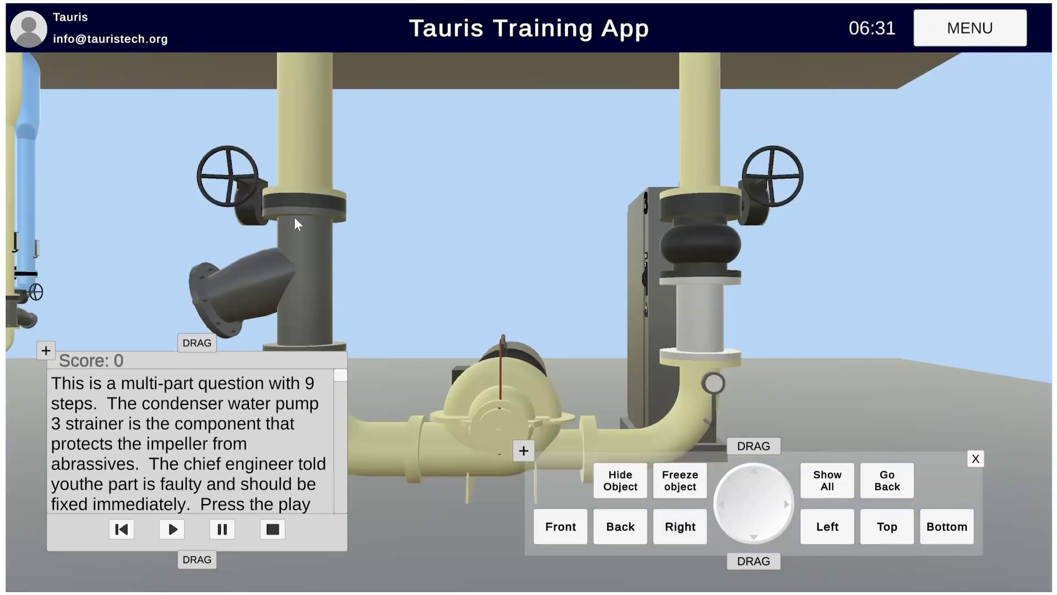
{"action": "left_click", "coordinate": [251, 196]}
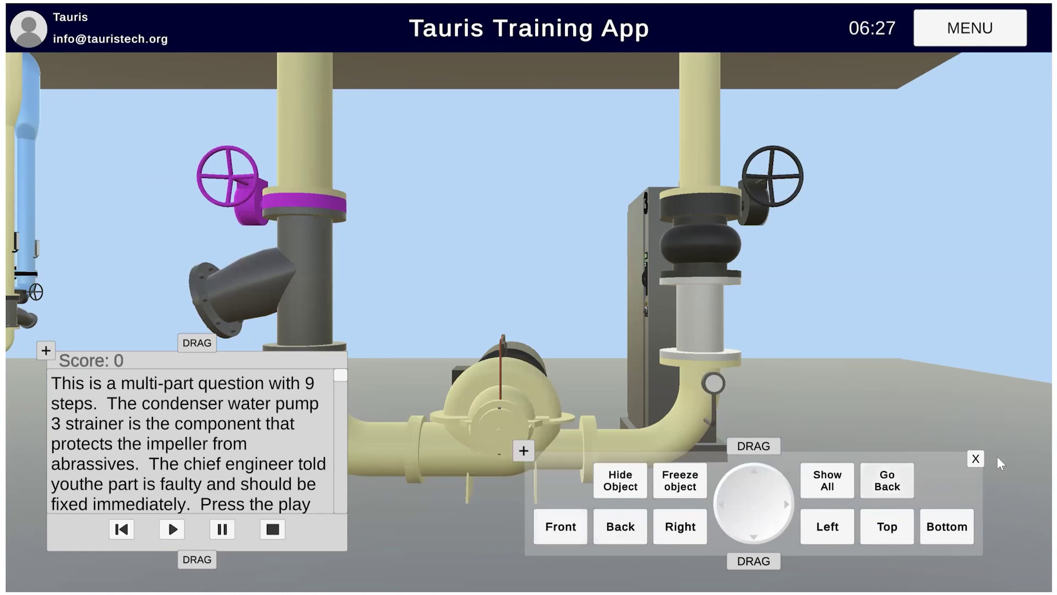
{"action": "left_click", "coordinate": [975, 459]}
{"action": "left_click", "coordinate": [621, 526]}
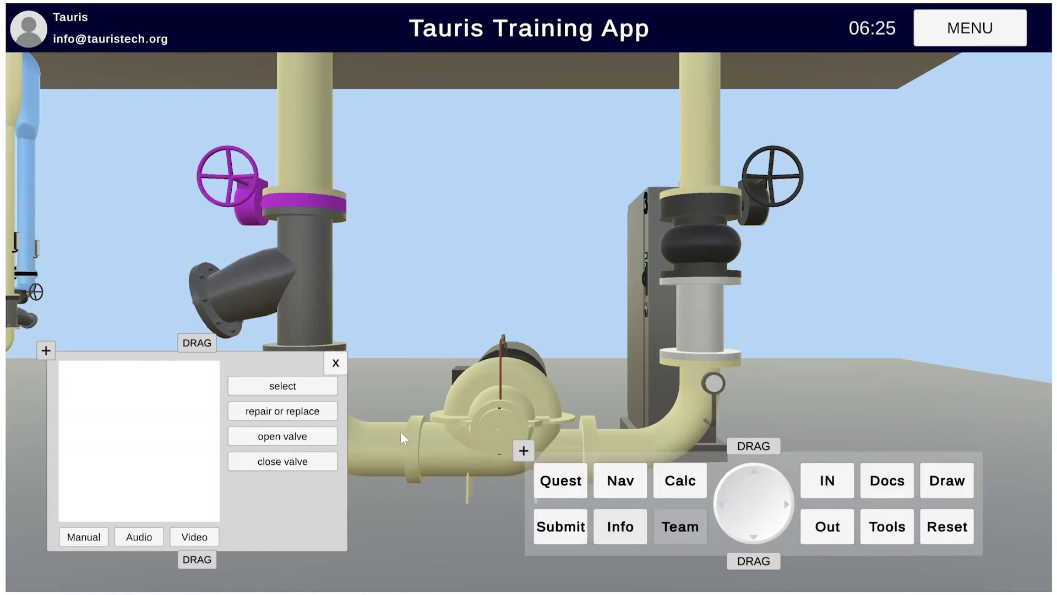
{"action": "left_click", "coordinate": [283, 466]}
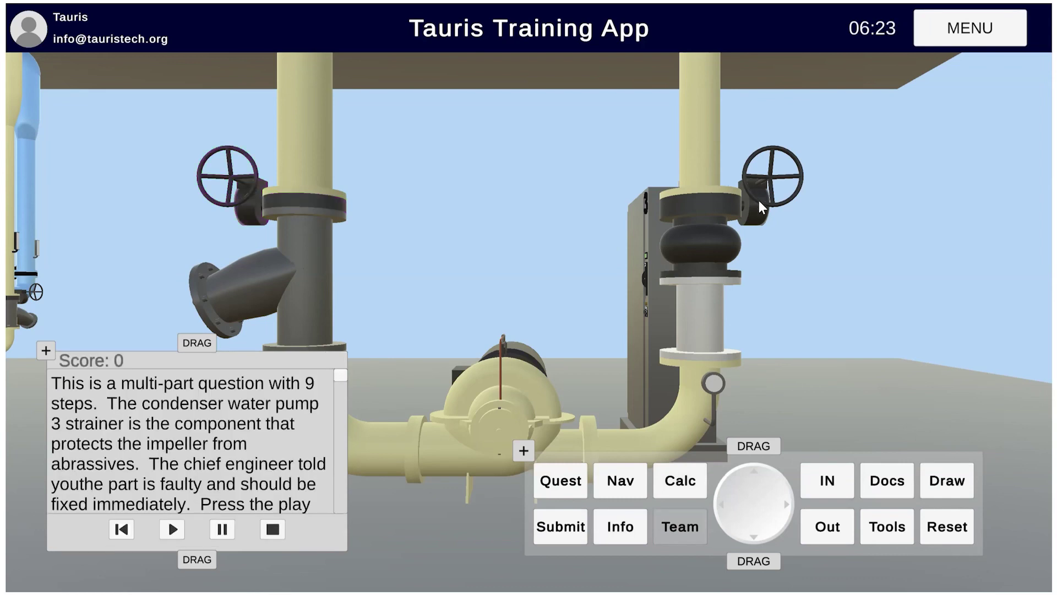
Step: Close the condenser water pump 3 discharge valve on the pipe without the strainer
{"action": "left_click", "coordinate": [759, 201]}
{"action": "left_click", "coordinate": [621, 526]}
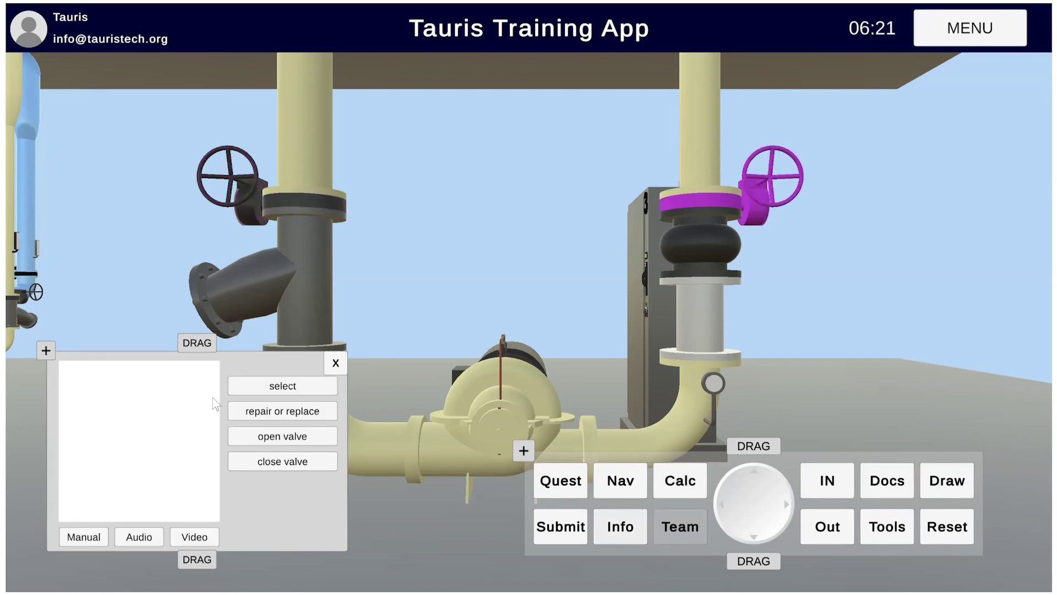
{"action": "left_click", "coordinate": [276, 465]}
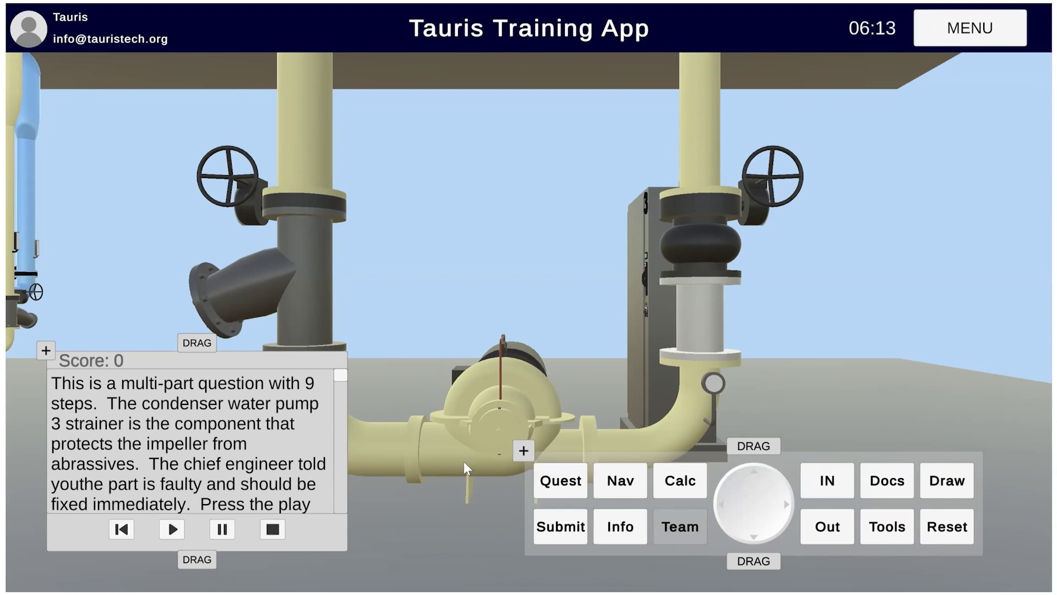
Step: Repair or replace the condenser water pump 3 strainer
{"action": "left_click", "coordinate": [316, 280]}
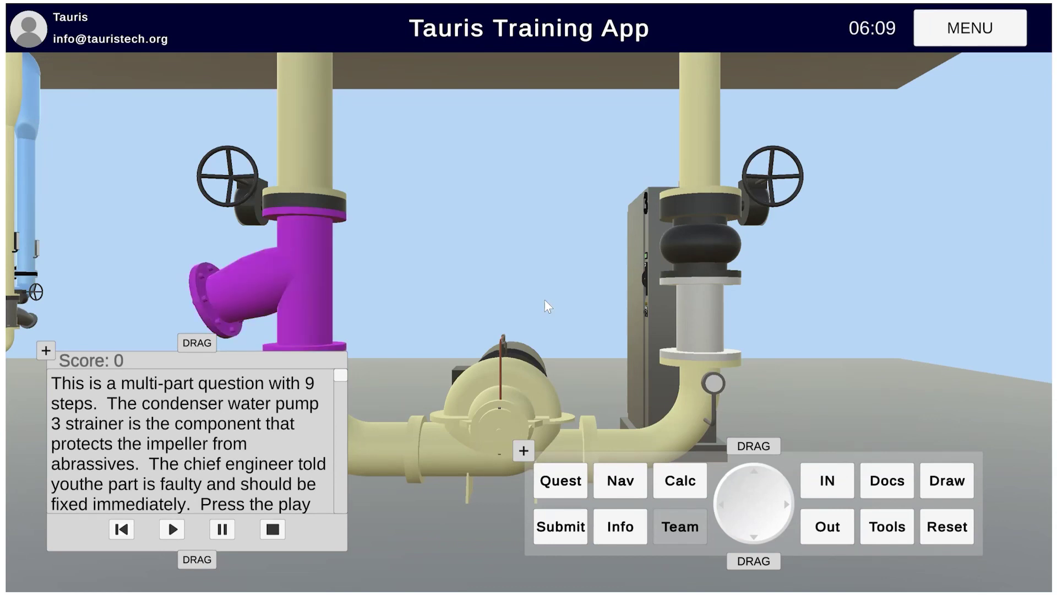
{"action": "left_click", "coordinate": [620, 526]}
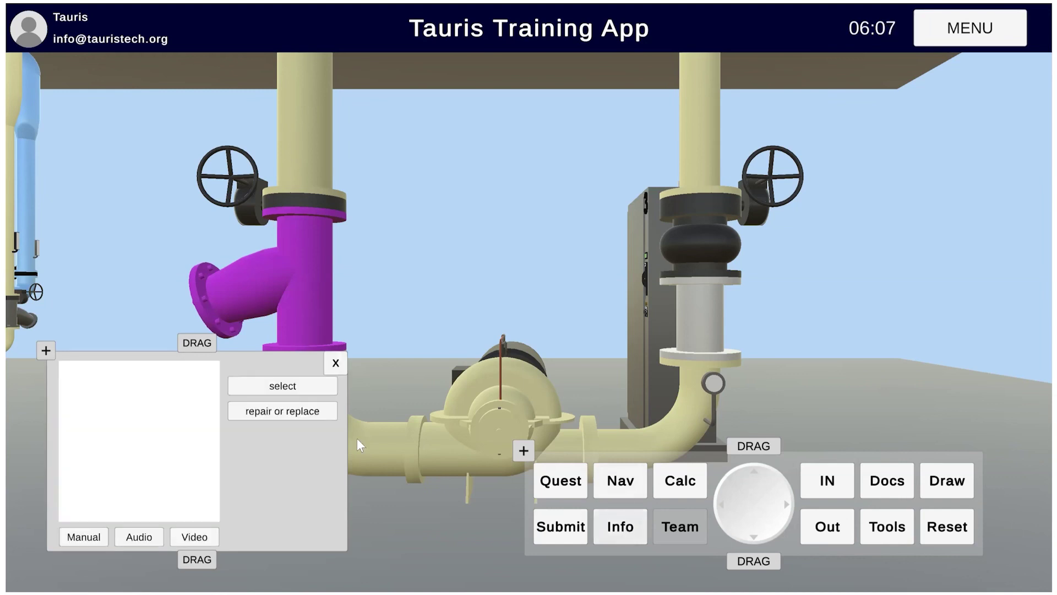
{"action": "left_click", "coordinate": [293, 411]}
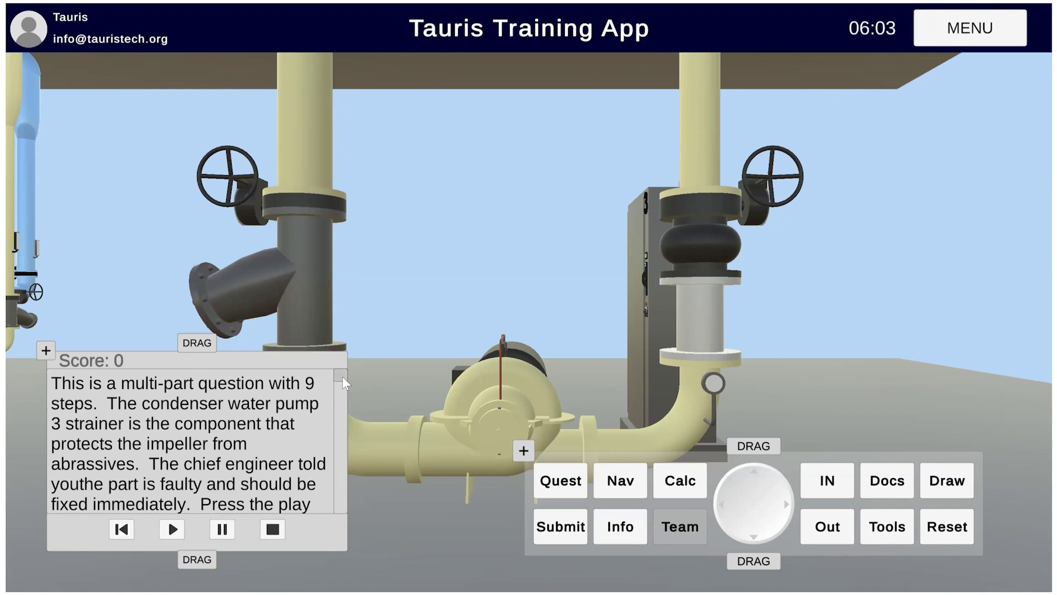
Step: Review the recorded steps under the question text and submit them as the confirmed answer
{"action": "scroll", "coordinate": [343, 379], "scroll_direction": "down", "scroll_amount": 5}
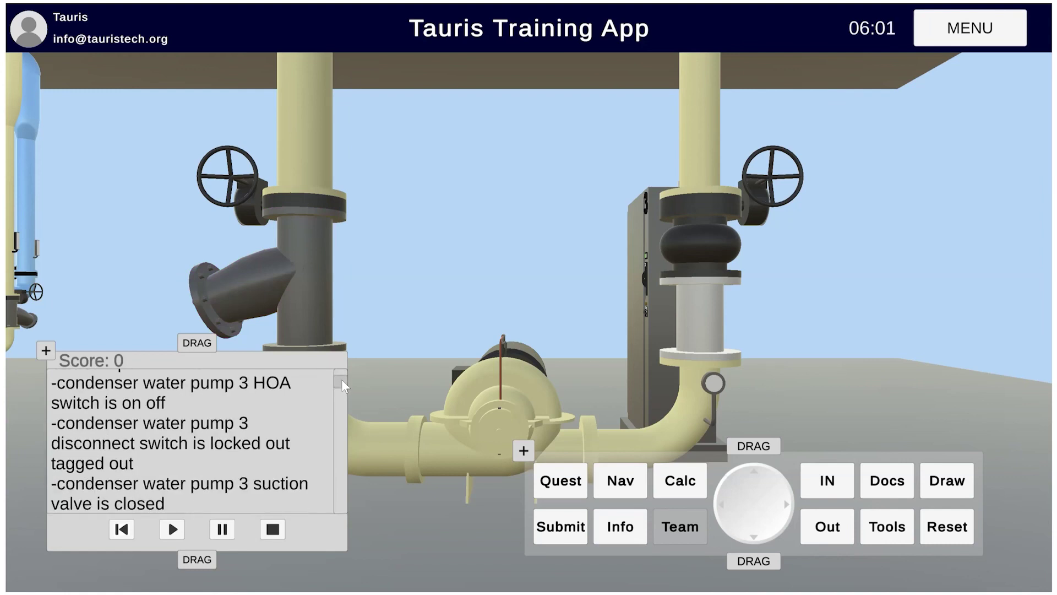
{"action": "scroll", "coordinate": [342, 380], "scroll_direction": "up", "scroll_amount": 2}
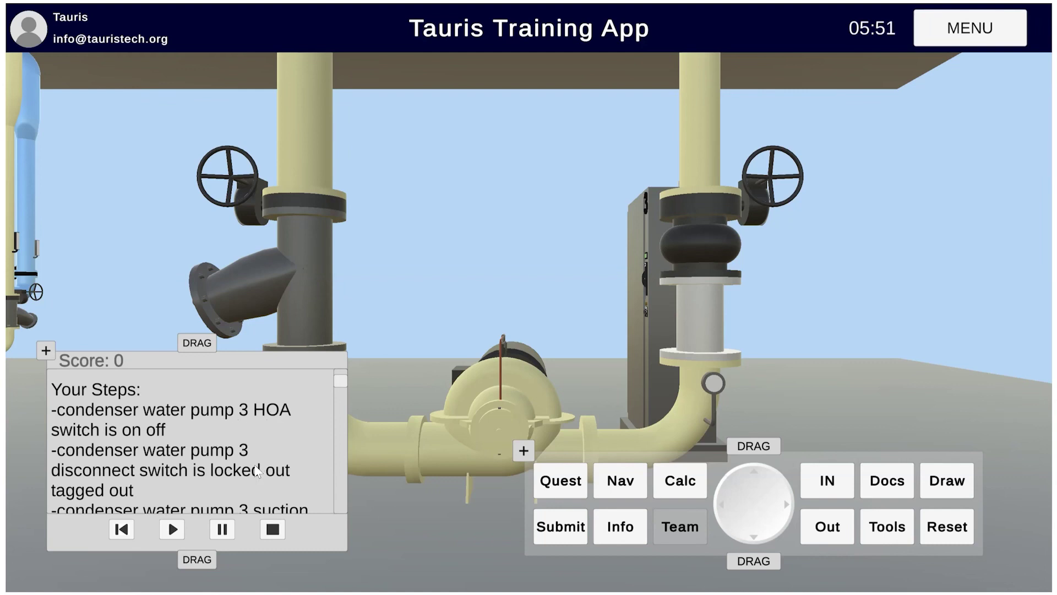
{"action": "left_click", "coordinate": [340, 379]}
{"action": "scroll", "coordinate": [341, 380], "scroll_direction": "down", "scroll_amount": 3}
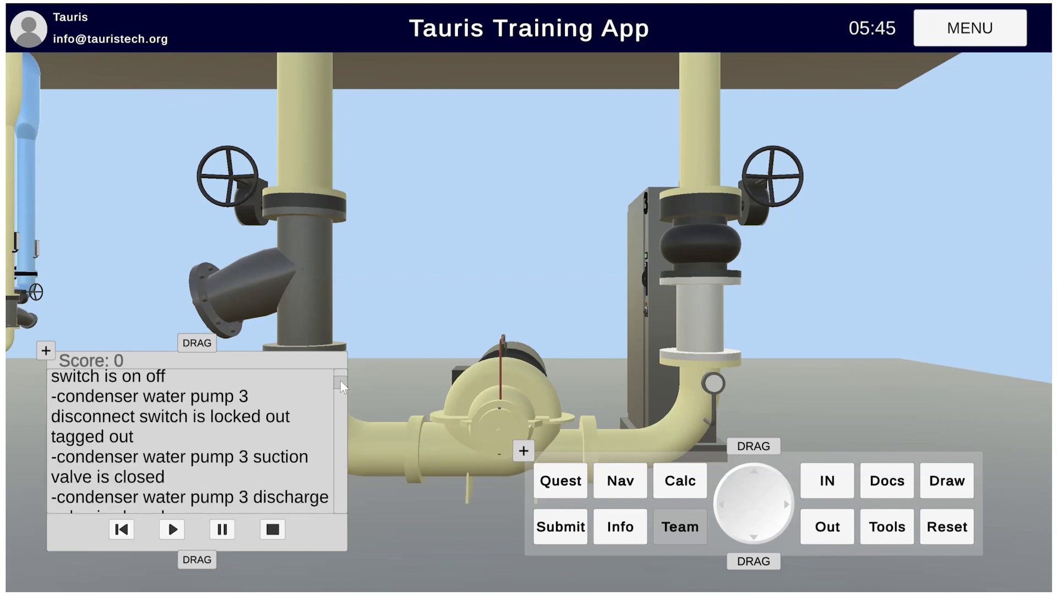
{"action": "scroll", "coordinate": [340, 381], "scroll_direction": "down", "scroll_amount": 3}
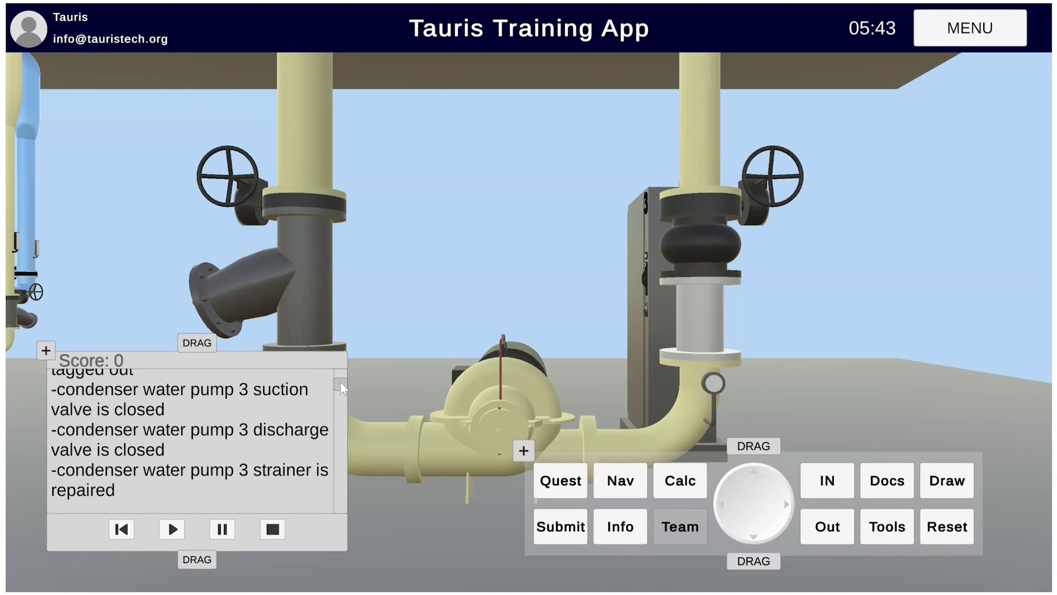
{"action": "scroll", "coordinate": [341, 380], "scroll_direction": "up", "scroll_amount": 1}
{"action": "left_click", "coordinate": [567, 532]}
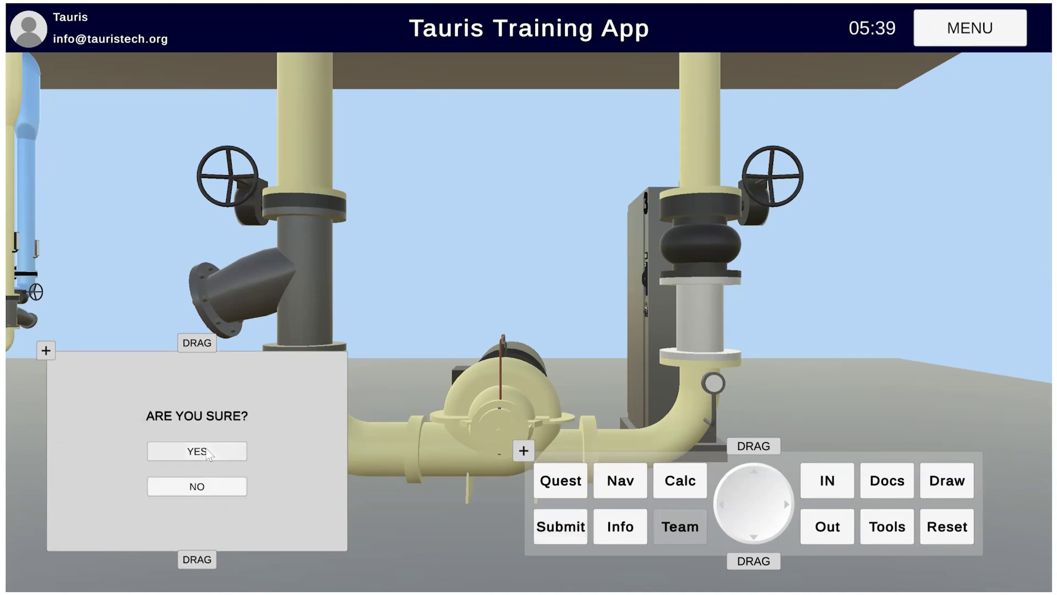
{"action": "left_click", "coordinate": [207, 452]}
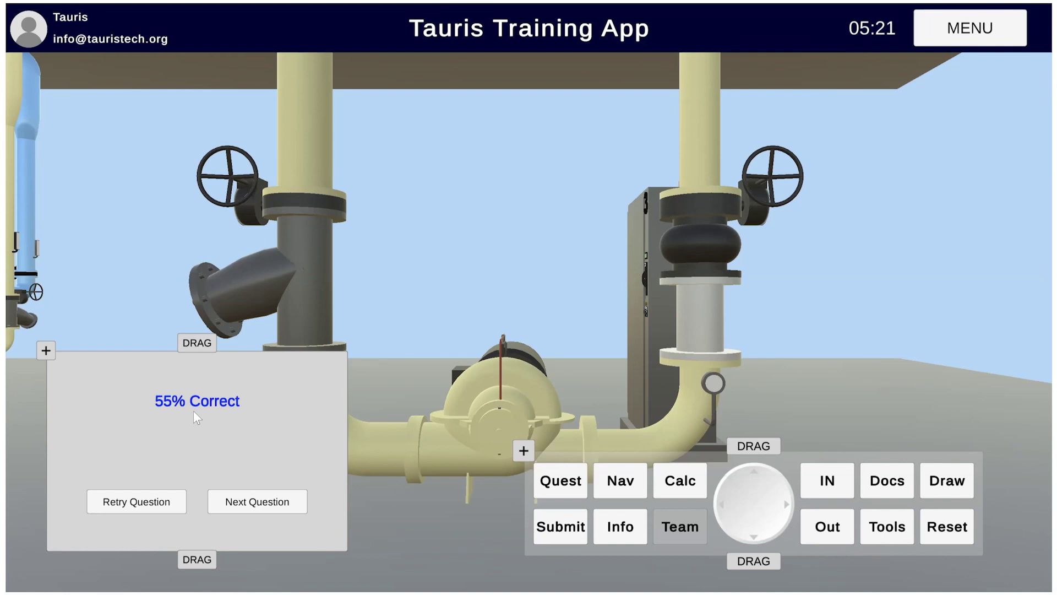
Step: Retry the pump 3 strainer question and examine the area where its recorded steps are listed
{"action": "left_click", "coordinate": [137, 502]}
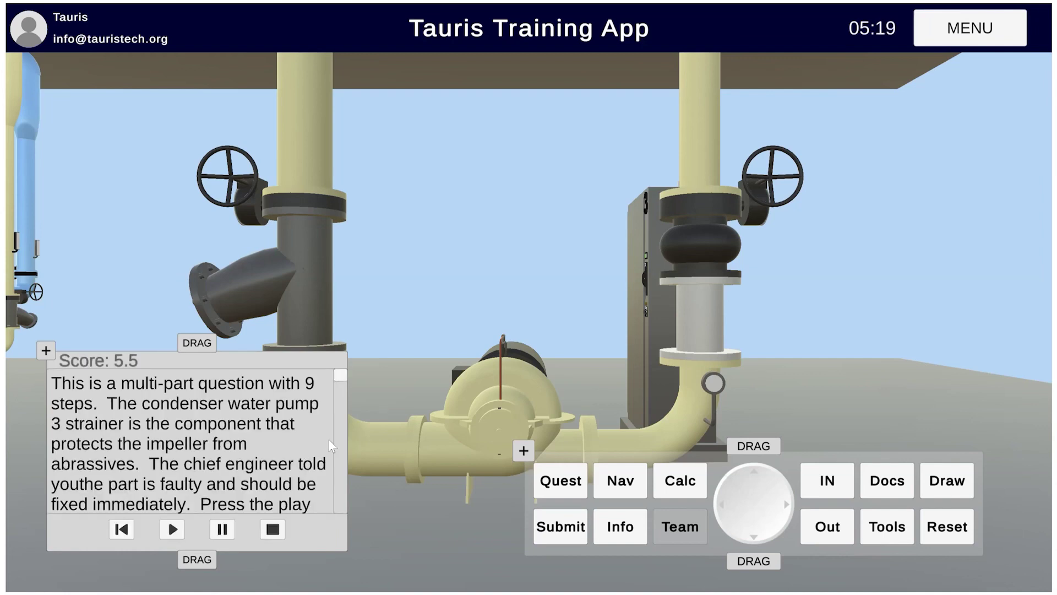
{"action": "scroll", "coordinate": [342, 380], "scroll_direction": "down", "scroll_amount": 10}
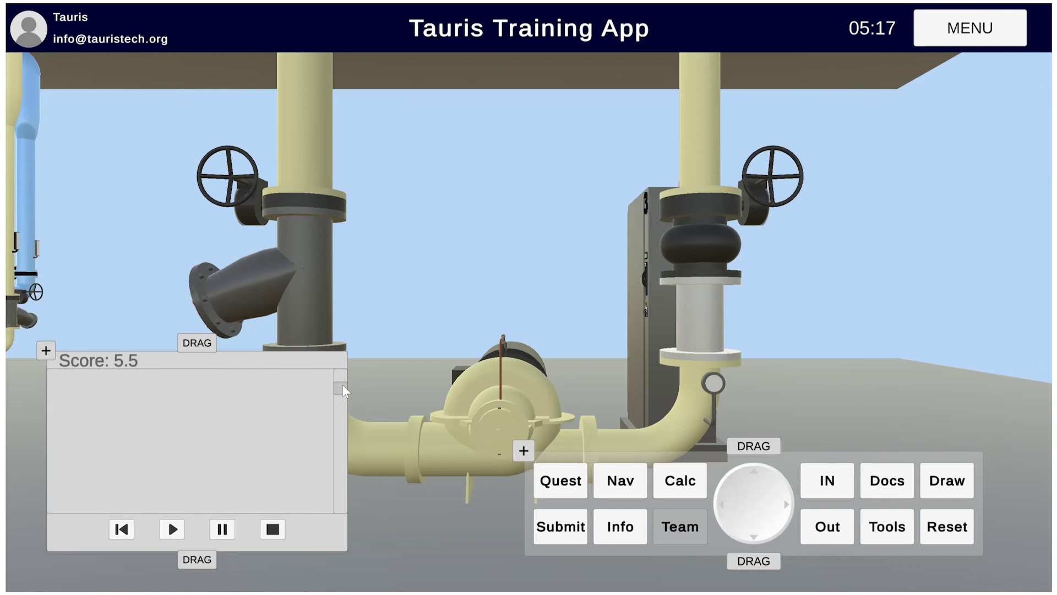
{"action": "left_click_drag", "start_coordinate": [342, 381], "coordinate": [341, 366]}
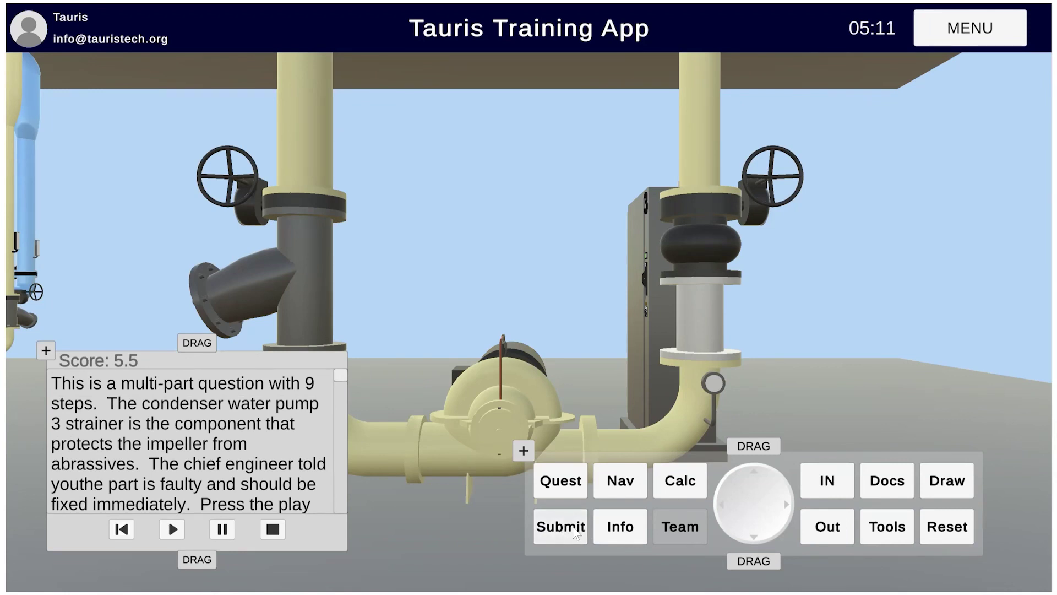
Step: Reset to the plant overview and start the Refrigerant Questions set
{"action": "left_click", "coordinate": [948, 526]}
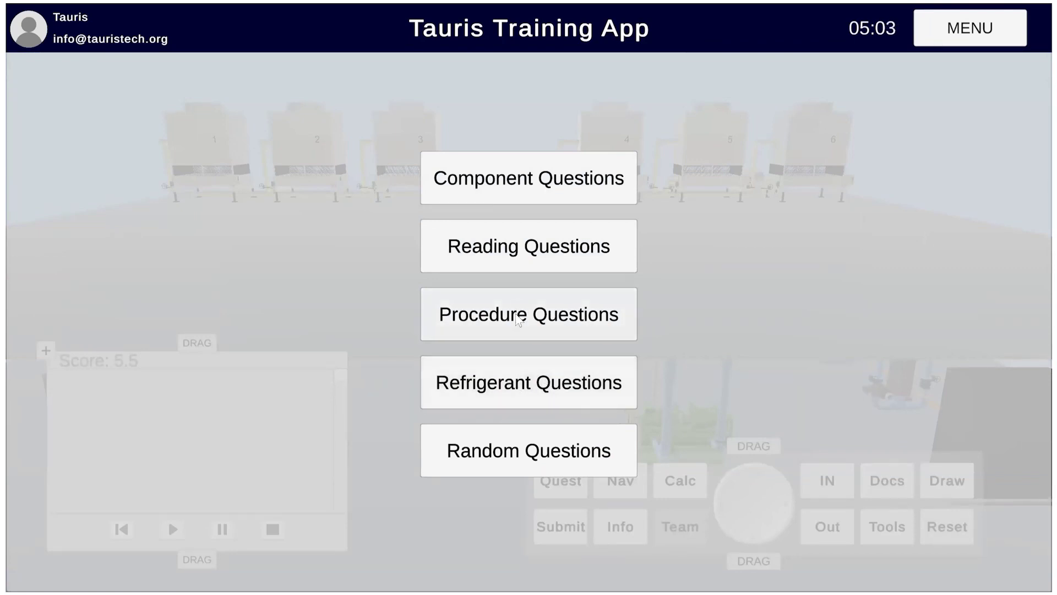
{"action": "left_click", "coordinate": [510, 378]}
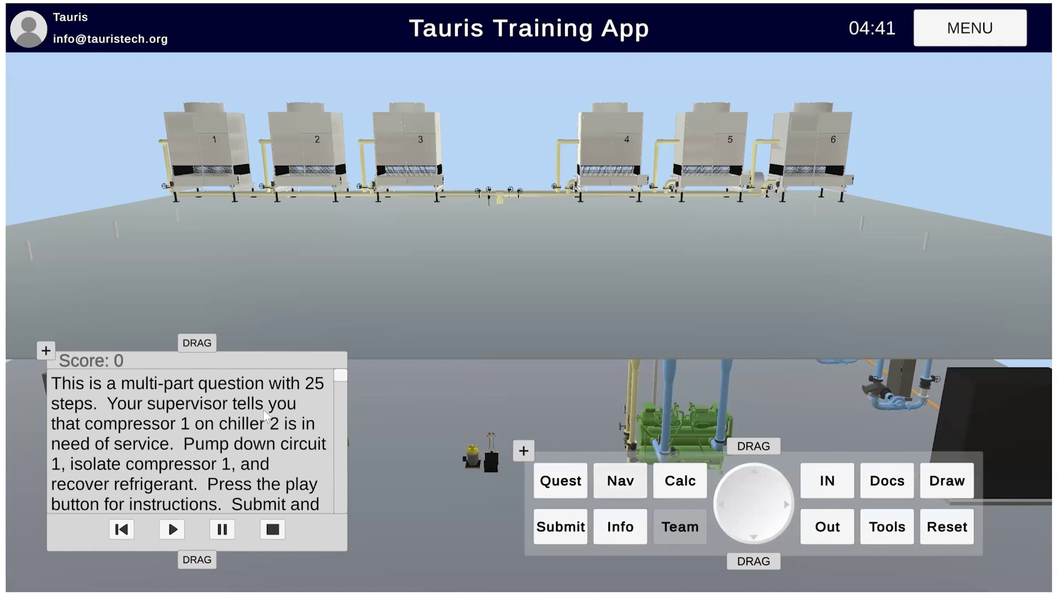
{"action": "left_click", "coordinate": [616, 492]}
{"action": "left_click", "coordinate": [606, 484]}
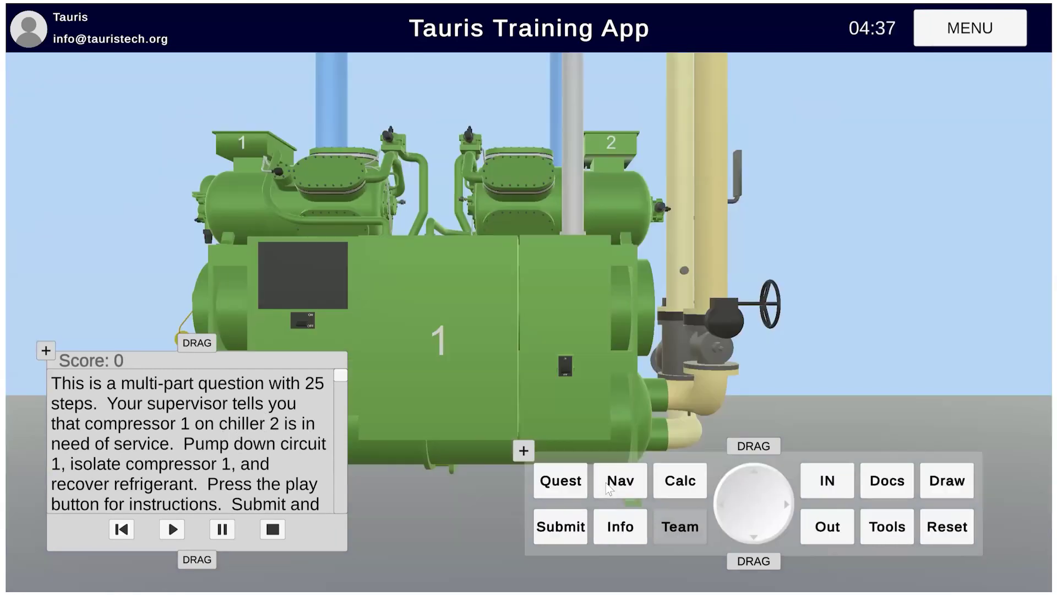
{"action": "left_click", "coordinate": [618, 481]}
{"action": "left_click", "coordinate": [887, 487]}
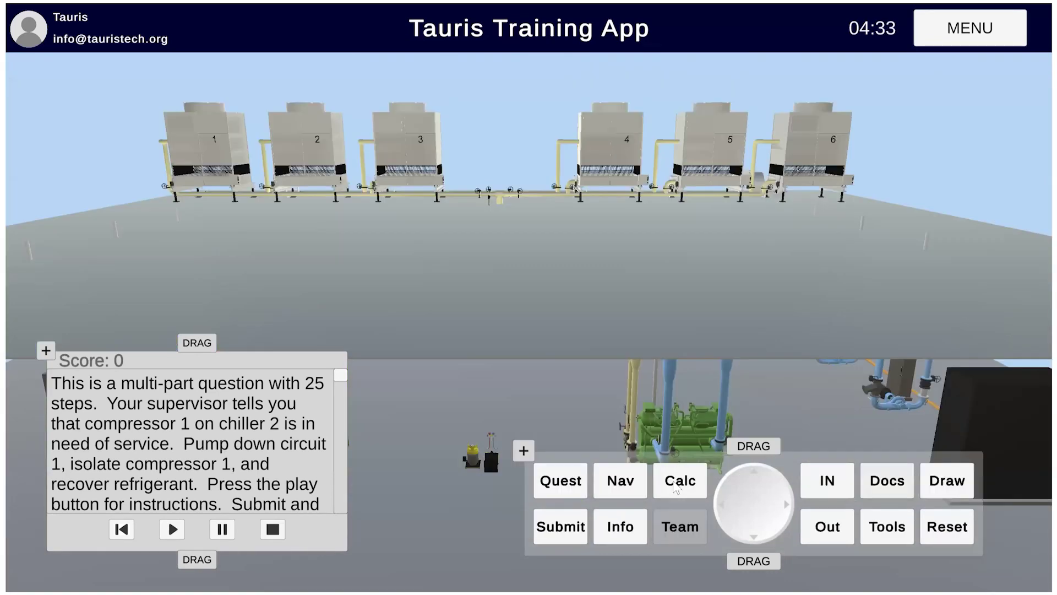
Step: Select the outer end section of compressor 1 on chiller 2 and move the question box clear of the chiller
{"action": "left_click", "coordinate": [620, 483]}
{"action": "left_click", "coordinate": [668, 490]}
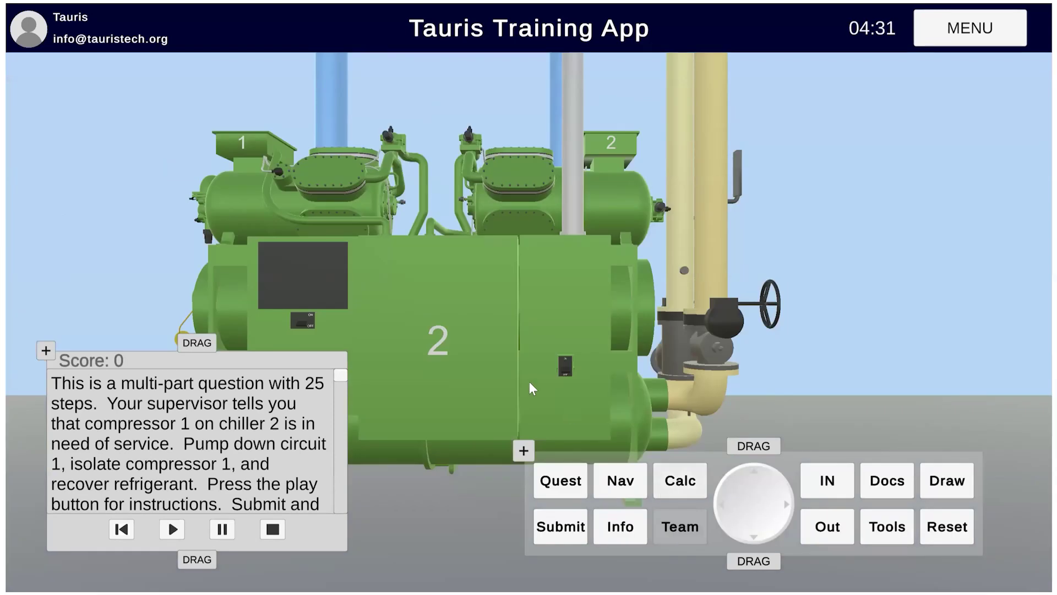
{"action": "left_click", "coordinate": [244, 200]}
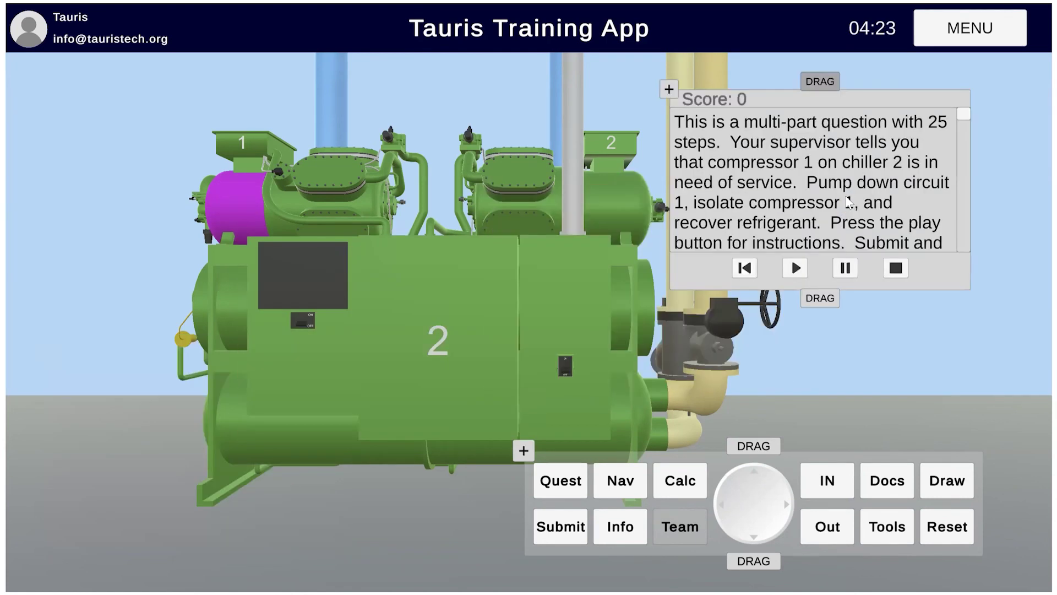
Step: Frontseat the circuit 1 service valve above the small horizontal cylinder at the back of chiller 2
{"action": "left_click", "coordinate": [620, 482]}
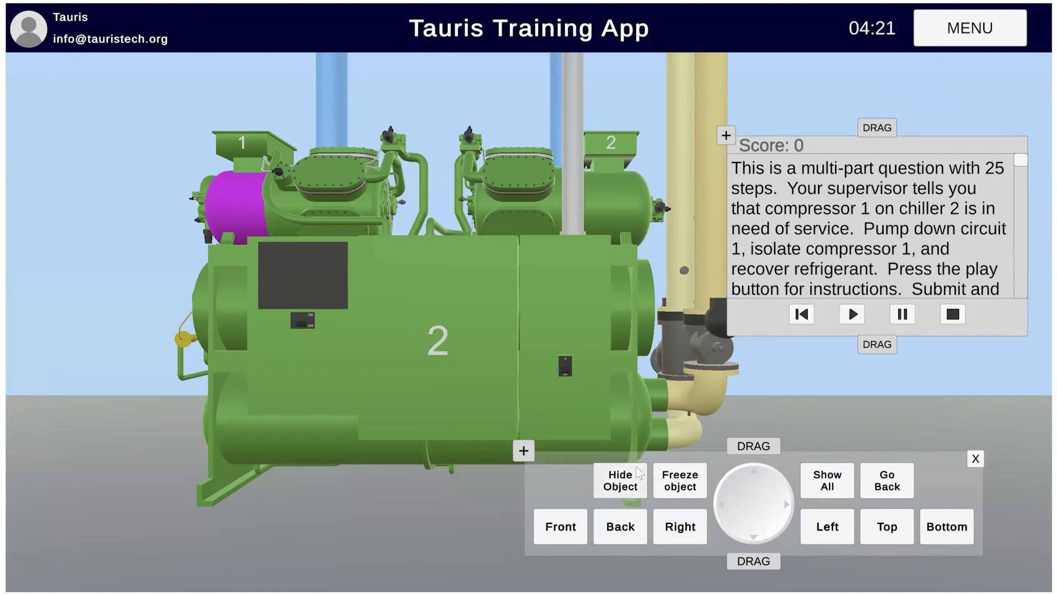
{"action": "left_click", "coordinate": [636, 517]}
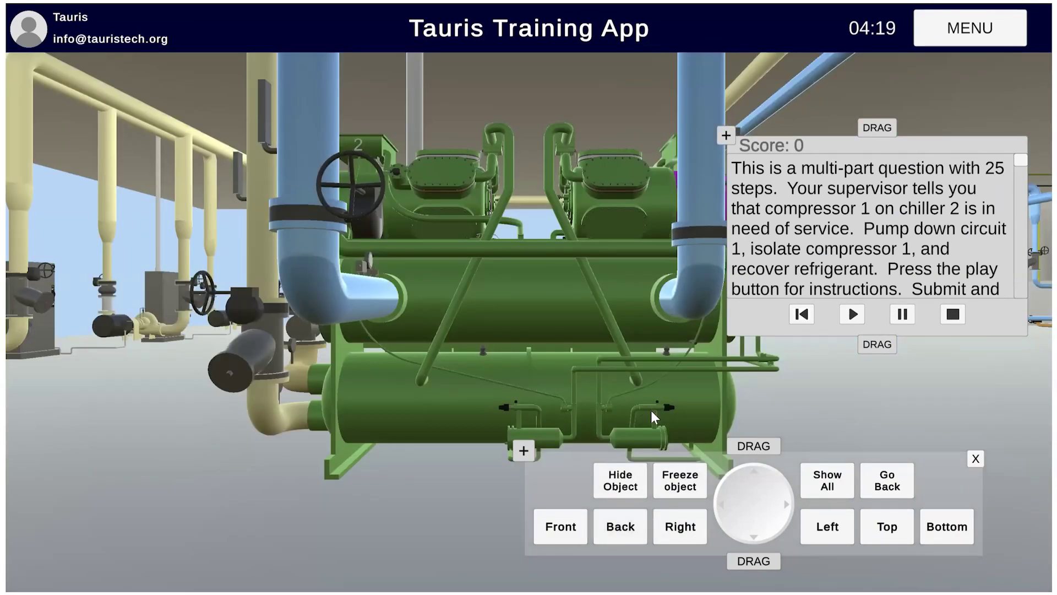
{"action": "left_click", "coordinate": [651, 408]}
{"action": "left_click", "coordinate": [976, 459]}
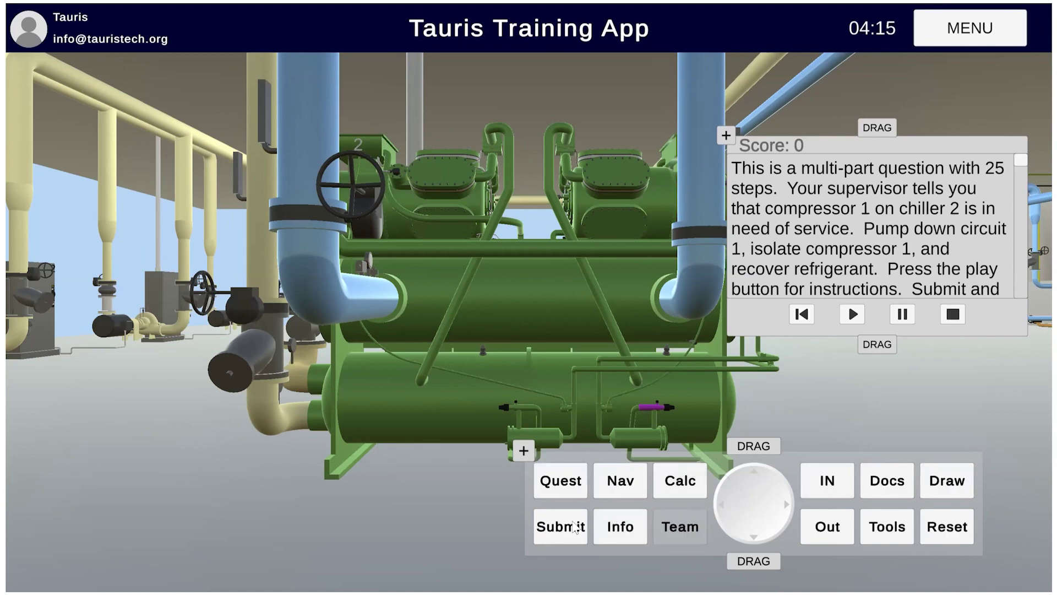
{"action": "left_click", "coordinate": [621, 527]}
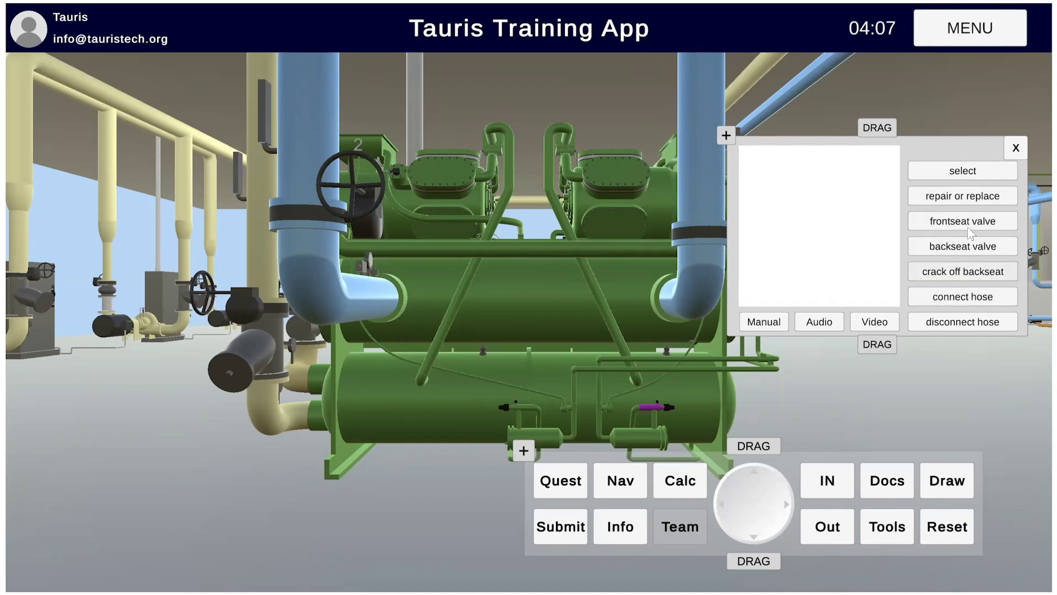
{"action": "left_click", "coordinate": [930, 229]}
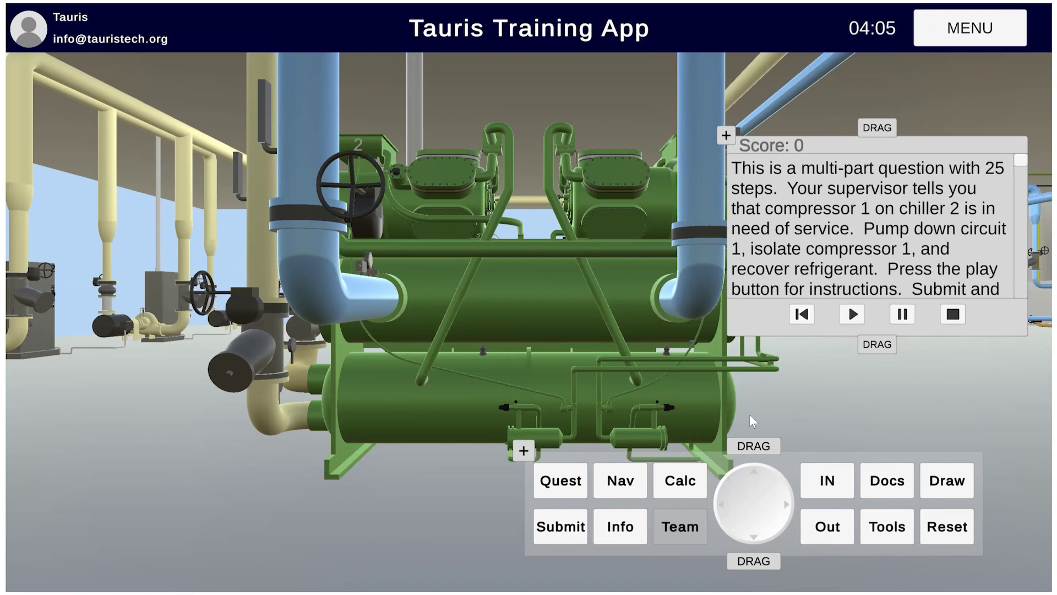
Step: Turn off the small switch below the dark display on the front of chiller 2
{"action": "left_click", "coordinate": [618, 492]}
{"action": "left_click", "coordinate": [553, 534]}
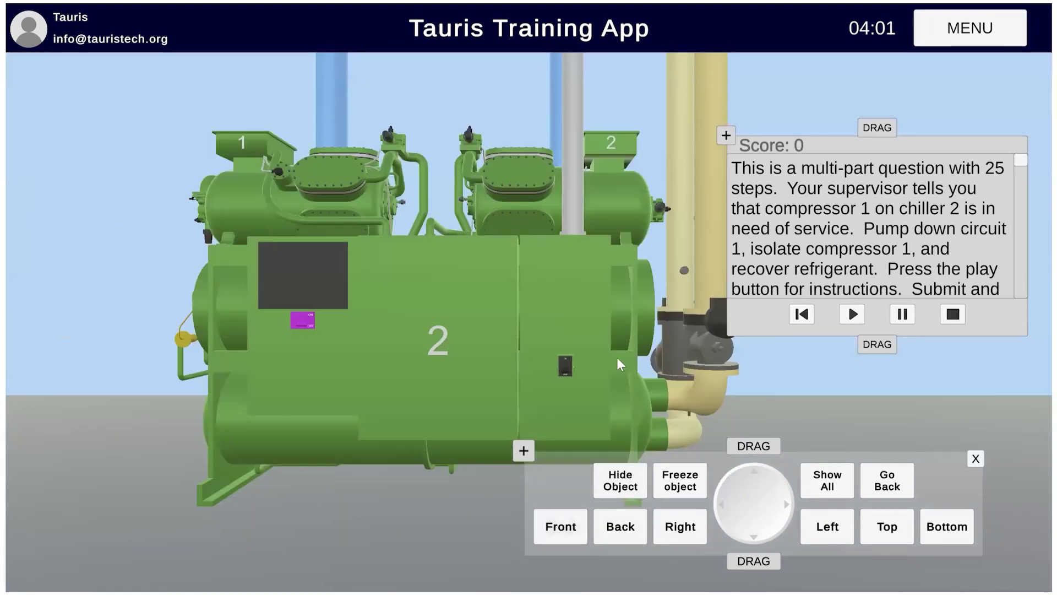
{"action": "left_click", "coordinate": [978, 460]}
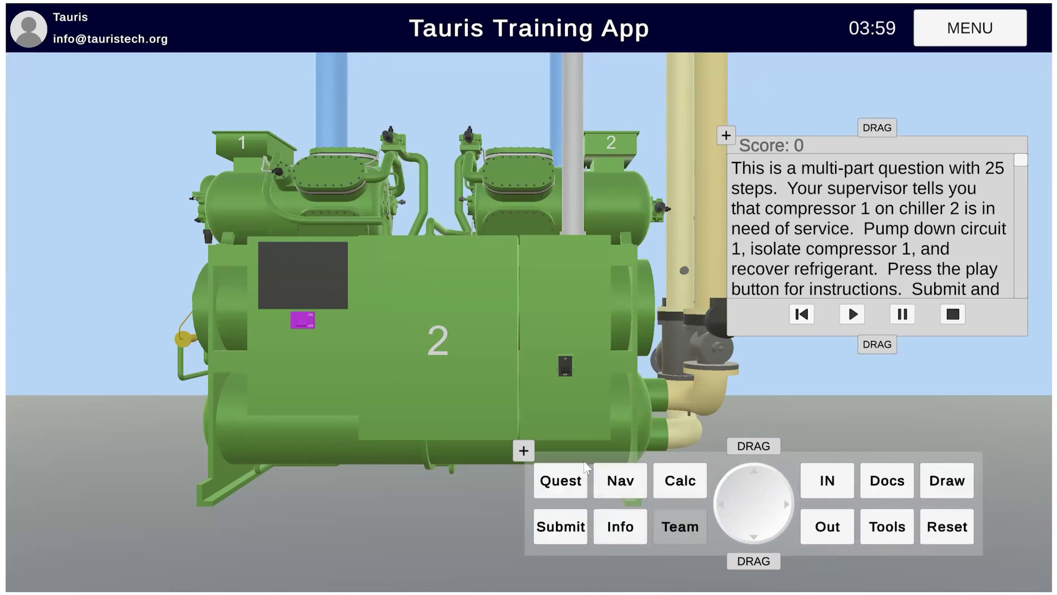
{"action": "left_click", "coordinate": [620, 526]}
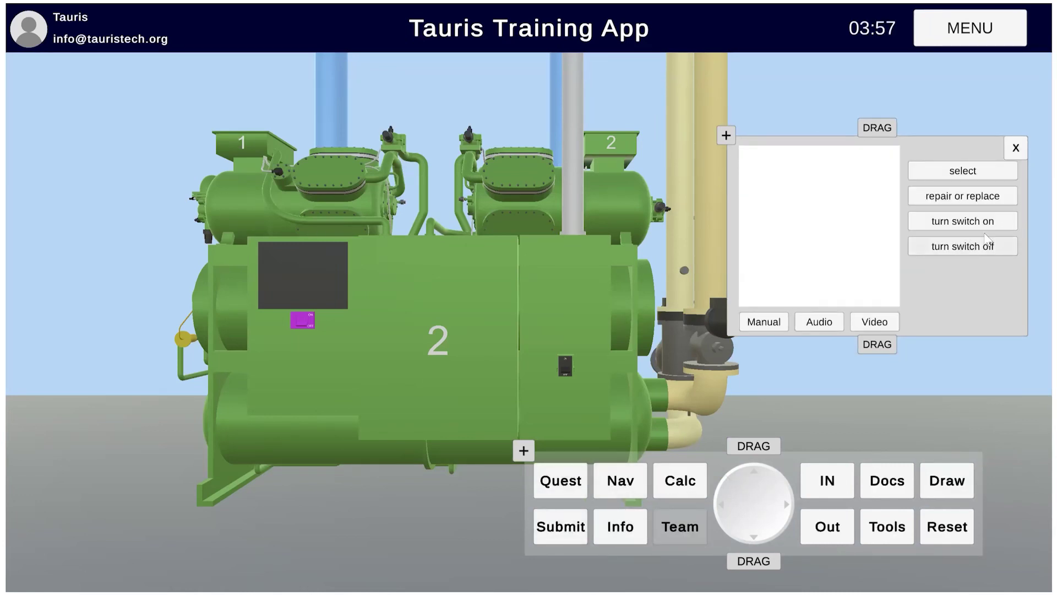
{"action": "left_click", "coordinate": [935, 249]}
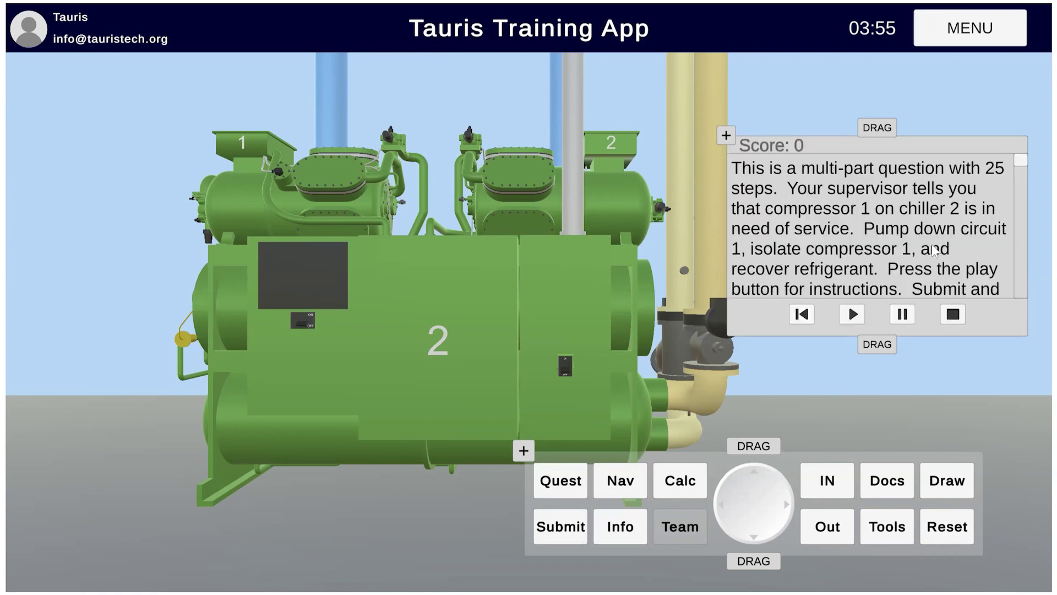
Step: Apply lock out tag out to the power disconnect switch on chiller 2's front panel
{"action": "left_click", "coordinate": [566, 369]}
{"action": "left_click", "coordinate": [619, 526]}
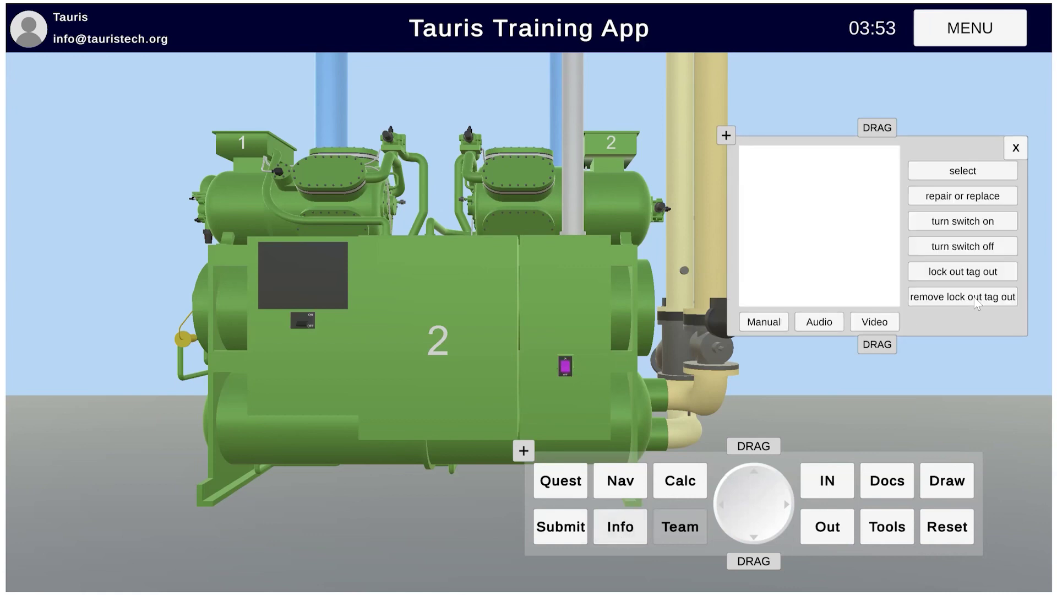
{"action": "left_click", "coordinate": [993, 275]}
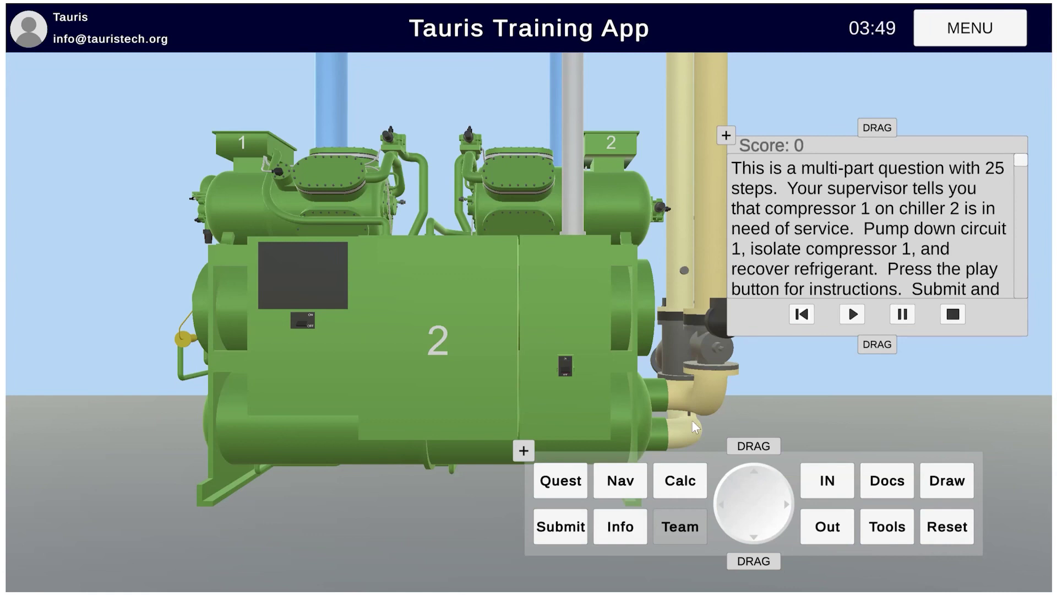
Step: Go to the refrigerant recovery equipment and show the available actions for the recovery cylinder valve that has no hose
{"action": "left_click", "coordinate": [622, 482]}
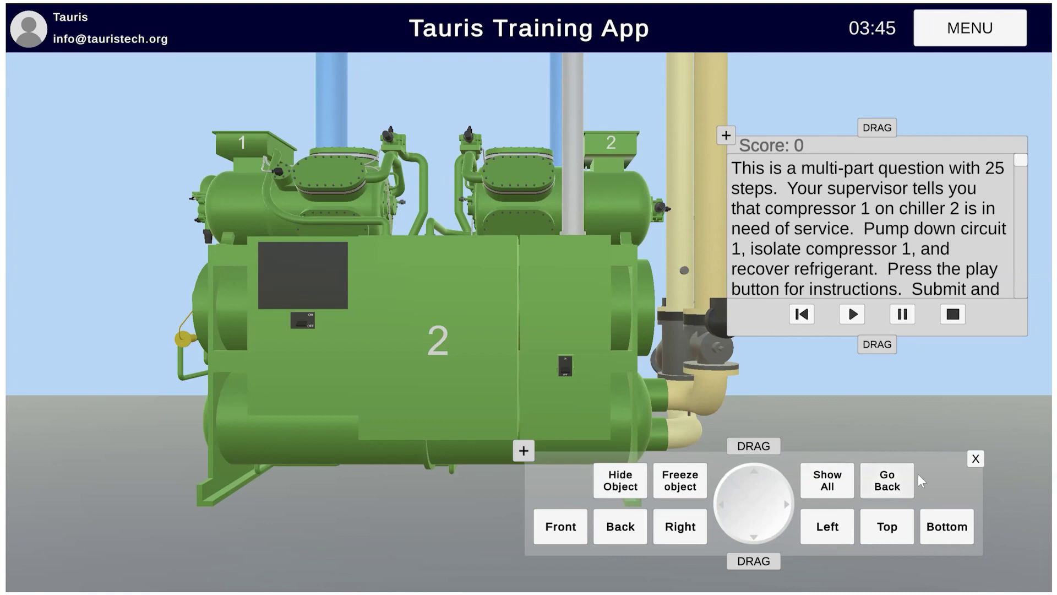
{"action": "left_click", "coordinate": [888, 480]}
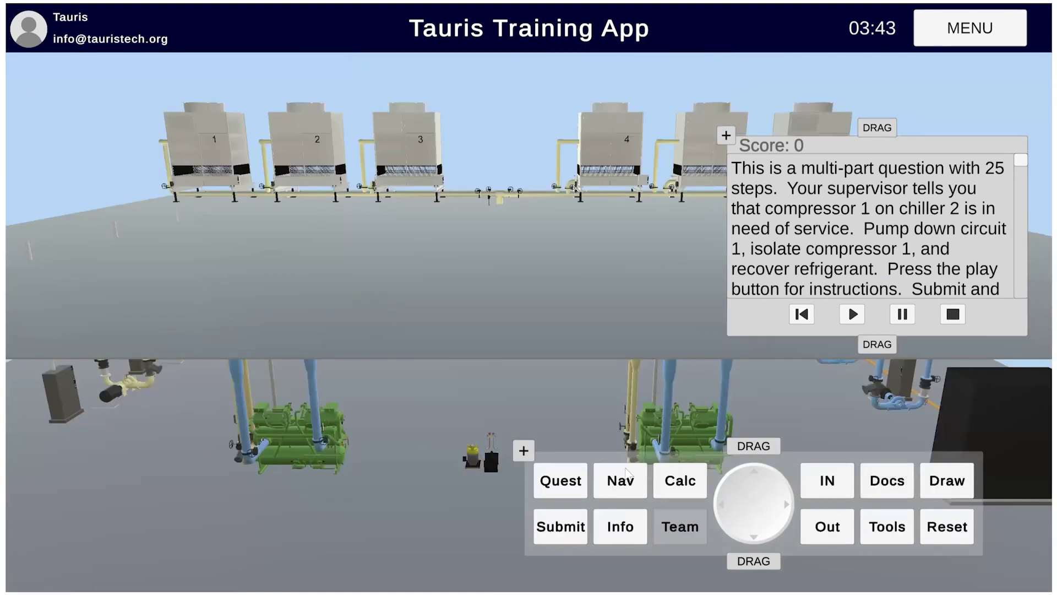
{"action": "left_click", "coordinate": [616, 488]}
{"action": "left_click", "coordinate": [944, 529]}
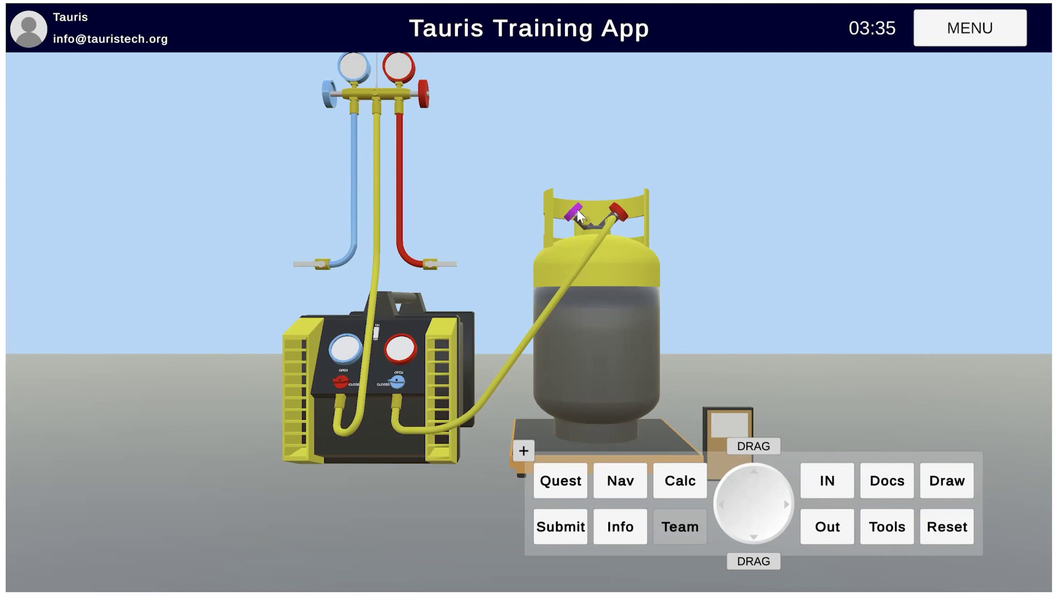
{"action": "left_click", "coordinate": [622, 528]}
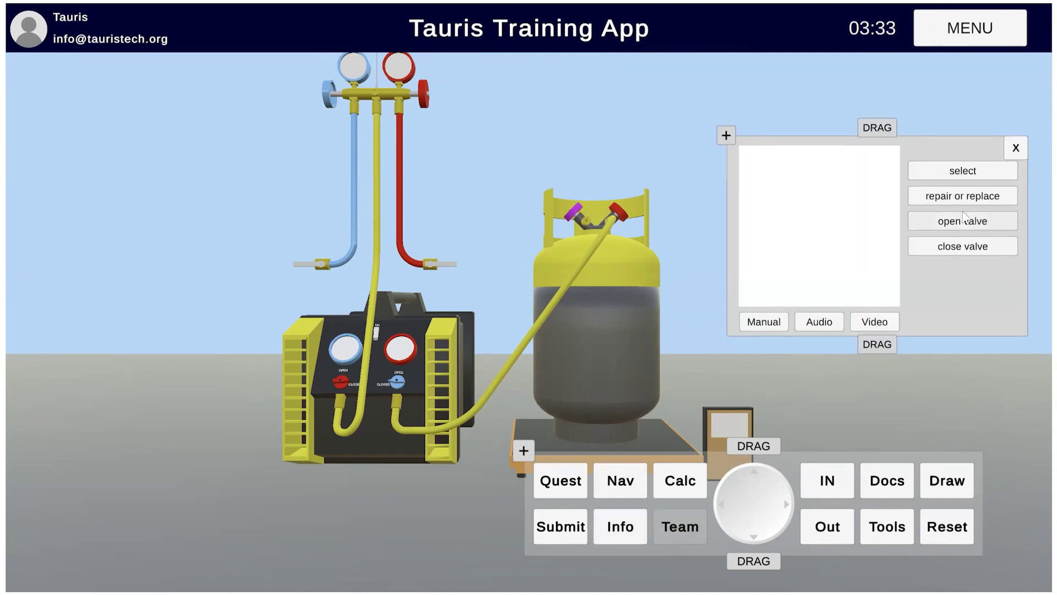